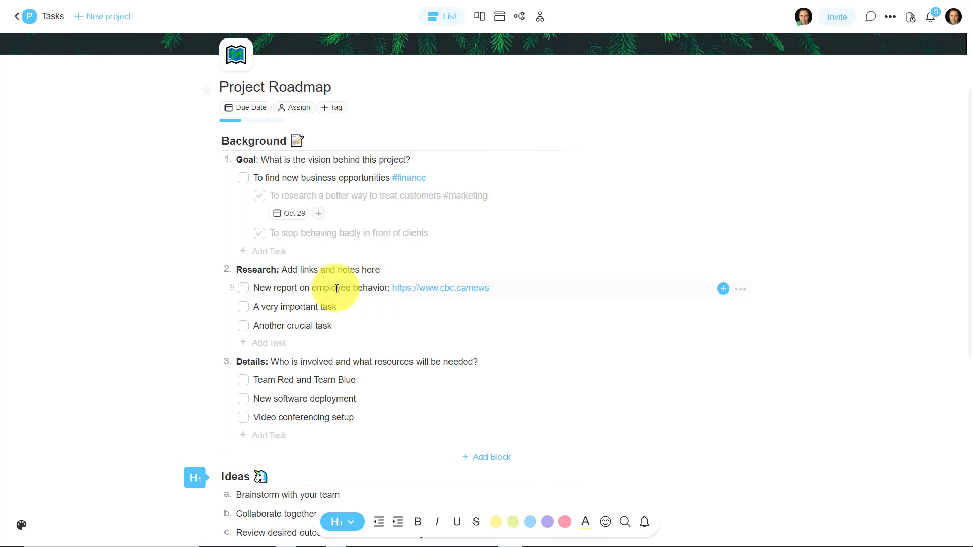
Move the three Research tasks into Details and indent the team, software and video-conferencing tasks one level.
left_click_drag(256, 288, 387, 324)
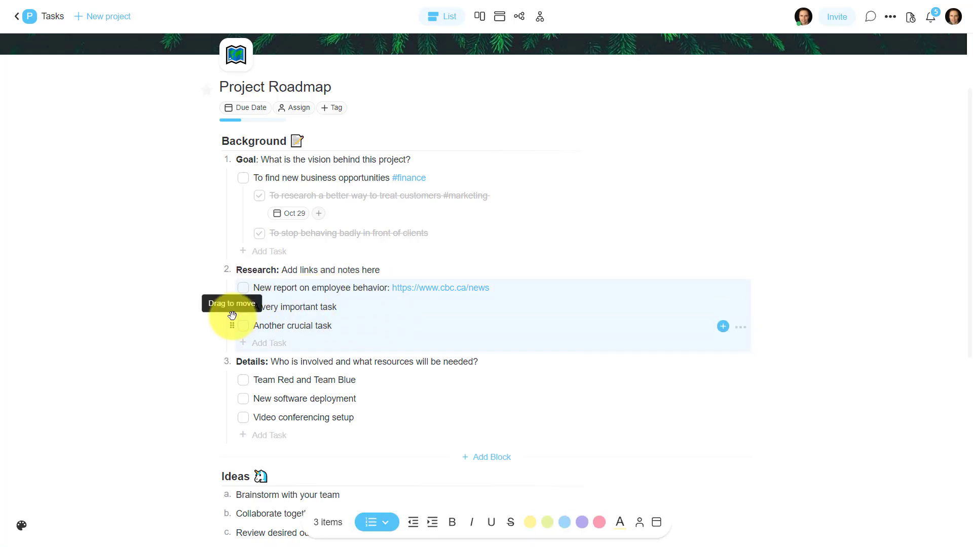
left_click_drag(232, 318, 233, 380)
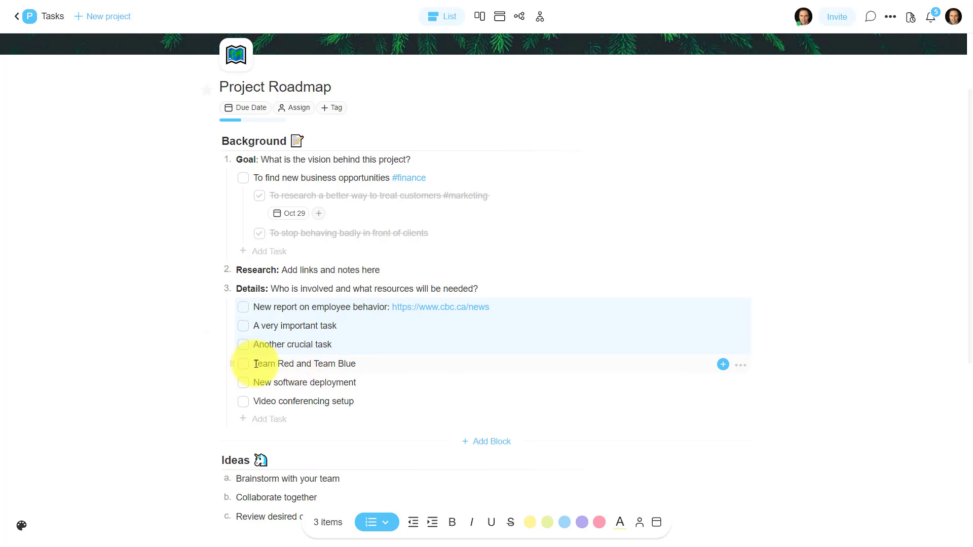
left_click_drag(256, 364, 413, 401)
key("Tab")
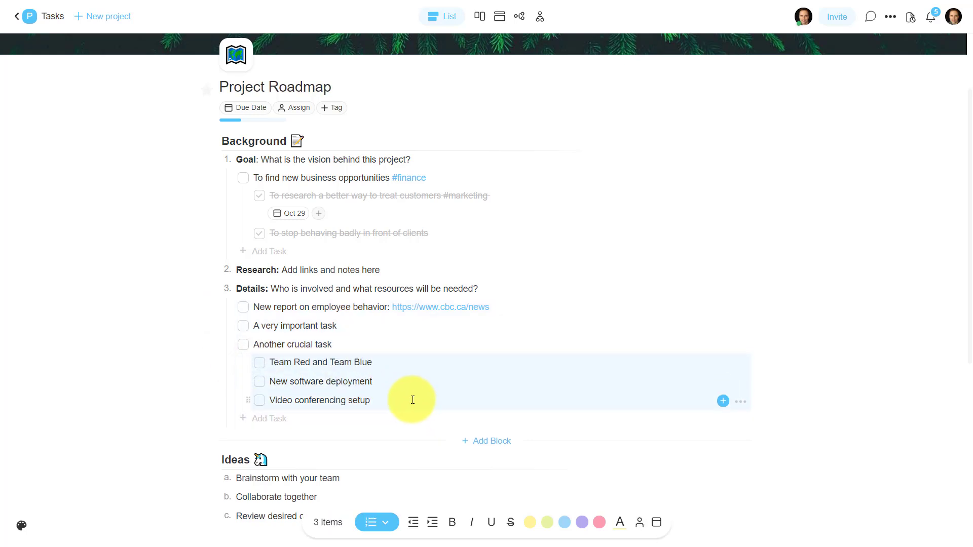
left_click(430, 349)
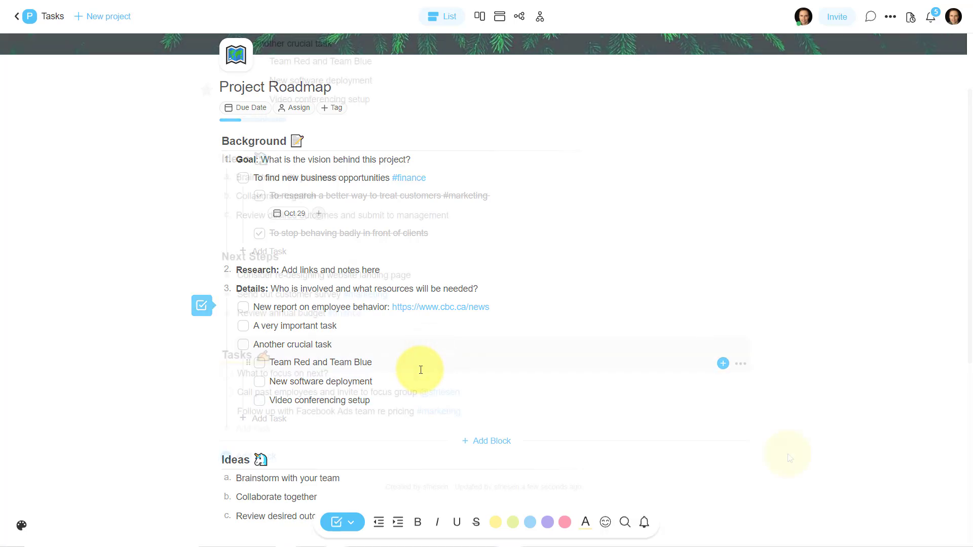
Make the three Tasks section items bold with a red underline.
scroll(688, 445, "down", 5)
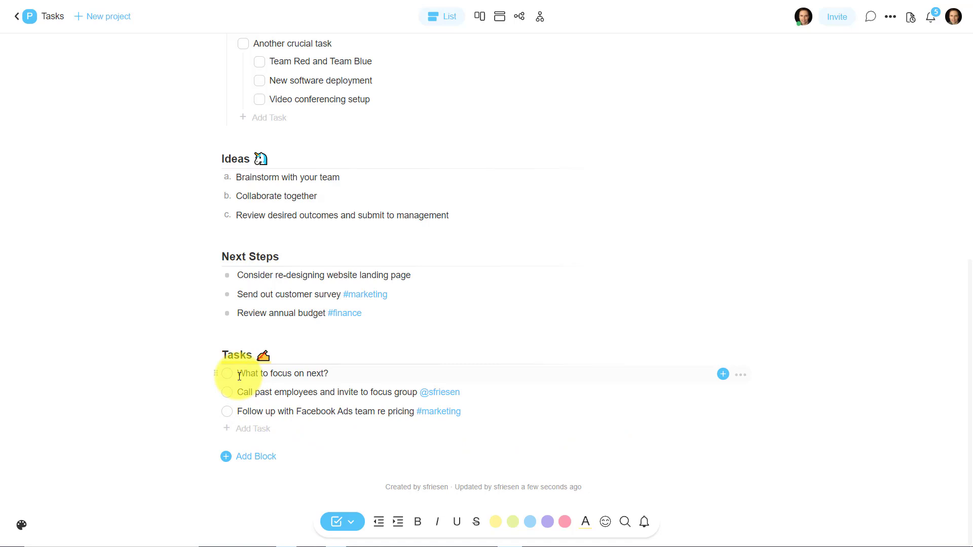
left_click_drag(234, 374, 561, 411)
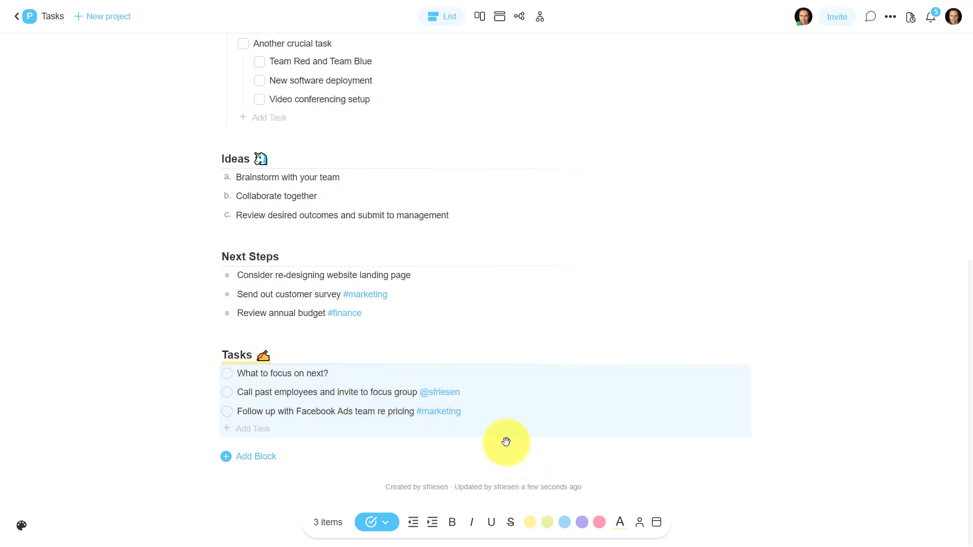
left_click(453, 530)
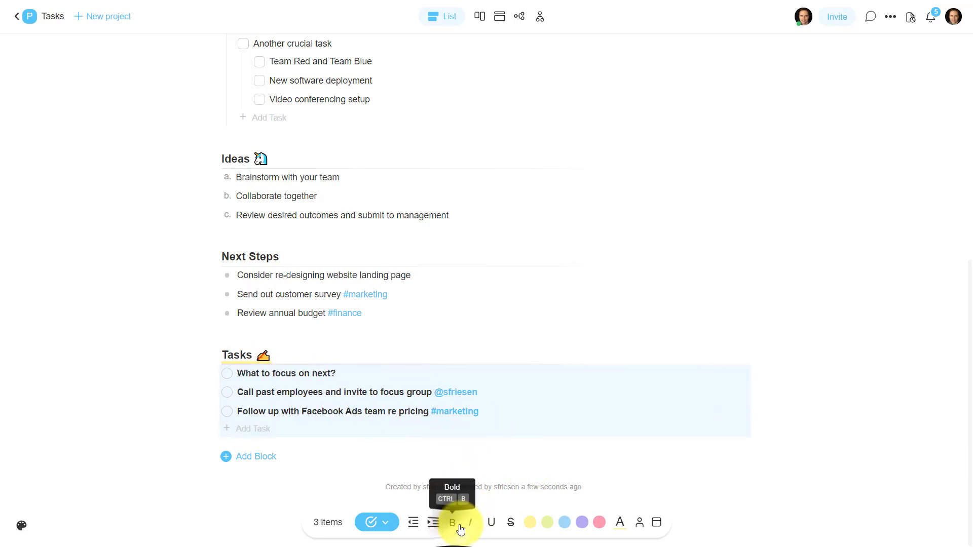
left_click(620, 522)
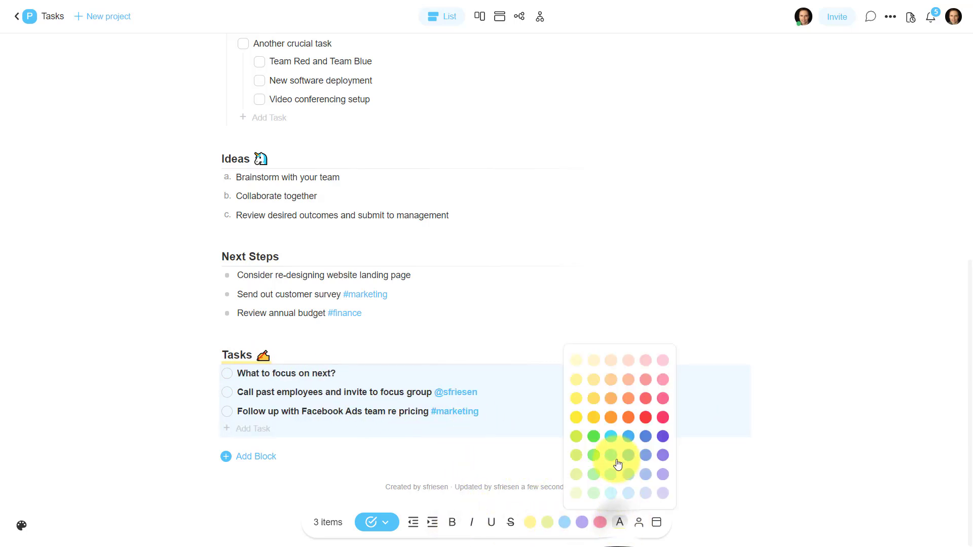
left_click(648, 423)
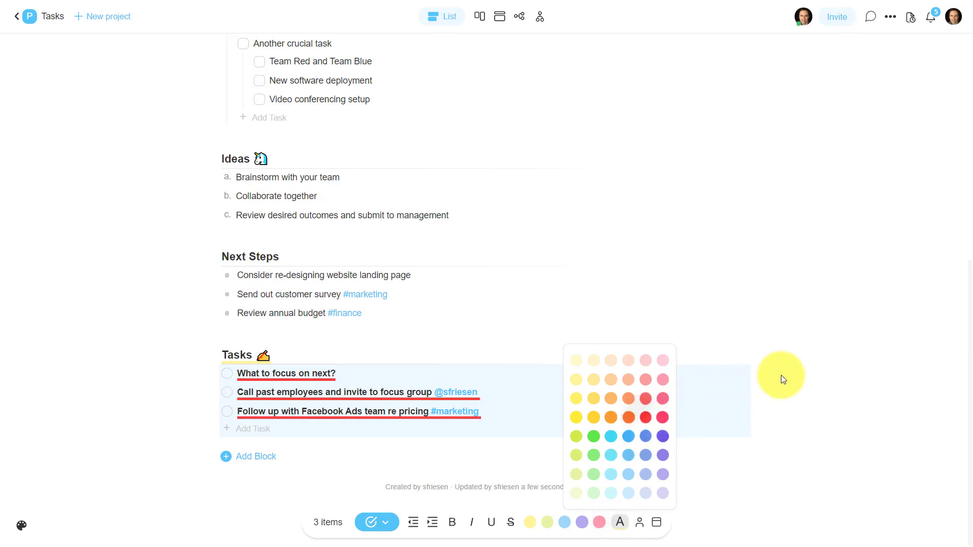
left_click(465, 310)
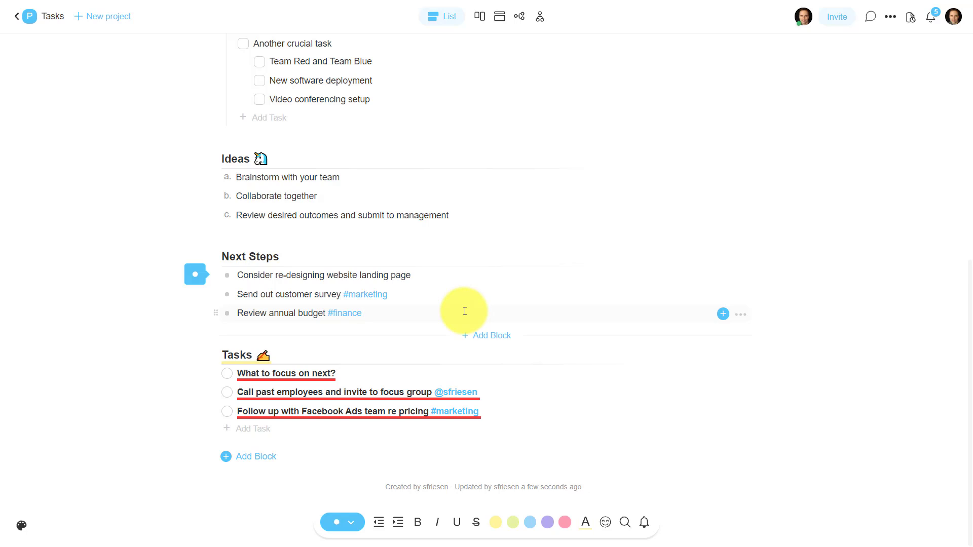
scroll(501, 485, "up", 8)
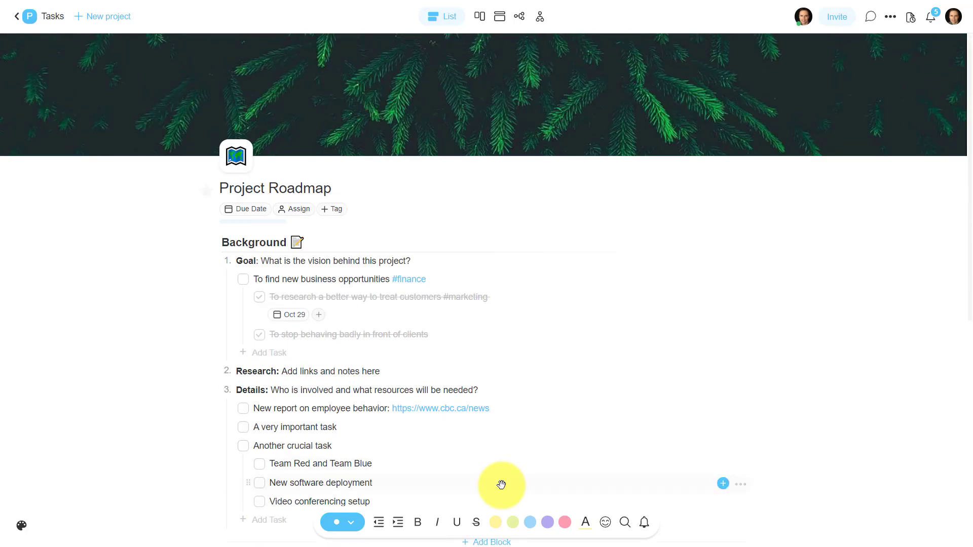
Dismiss the formatting options and show the project chat panel beside the roadmap.
left_click(891, 518)
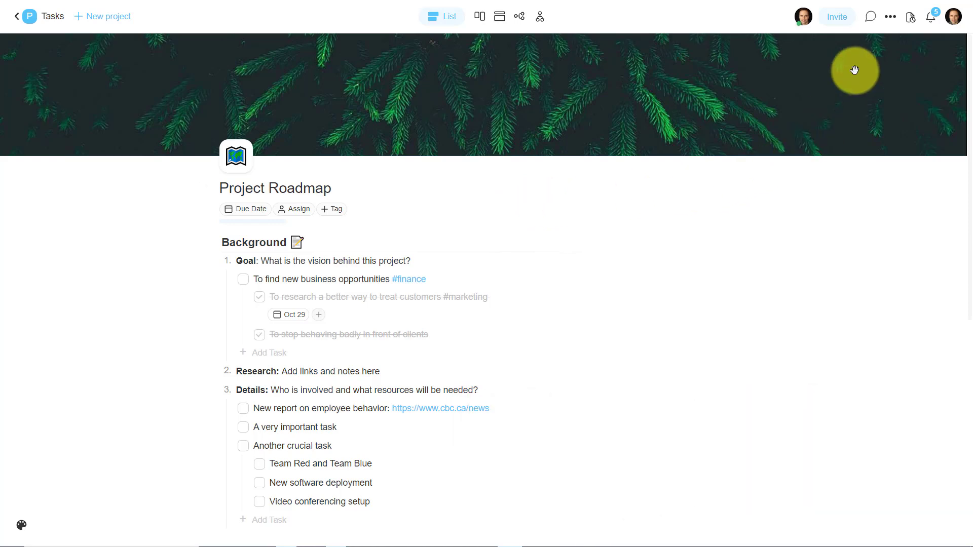
left_click(871, 20)
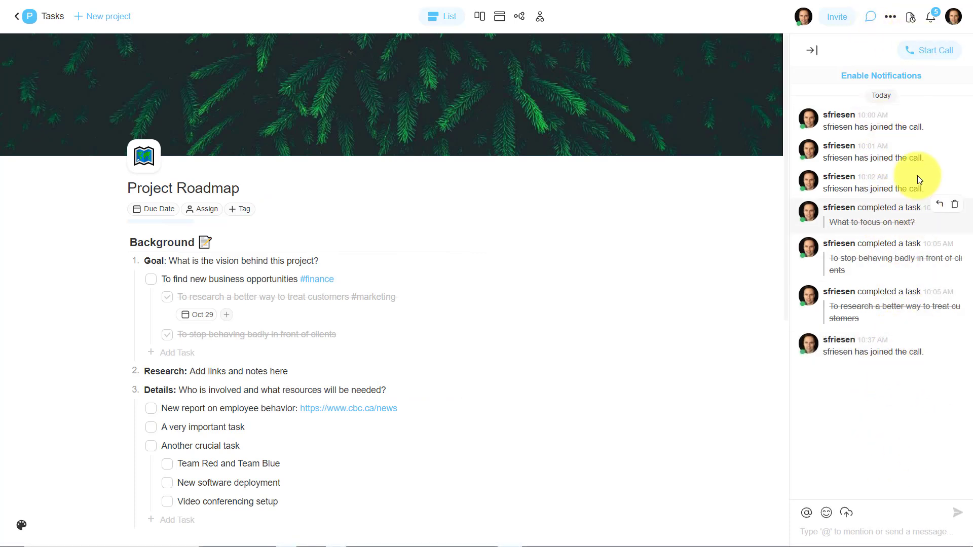
Start and join a video call from the project chat, dismiss the moderator notice, and view the call options.
left_click(931, 55)
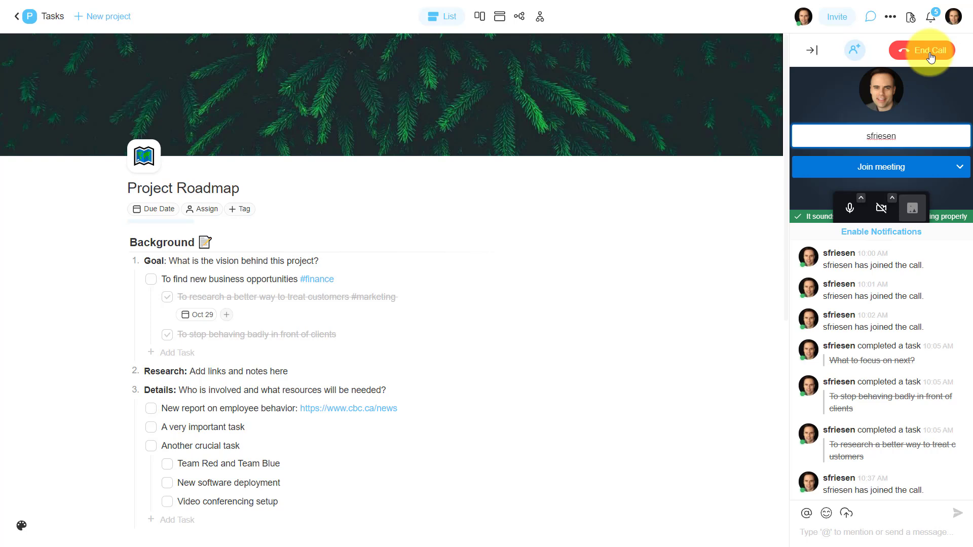
left_click(879, 169)
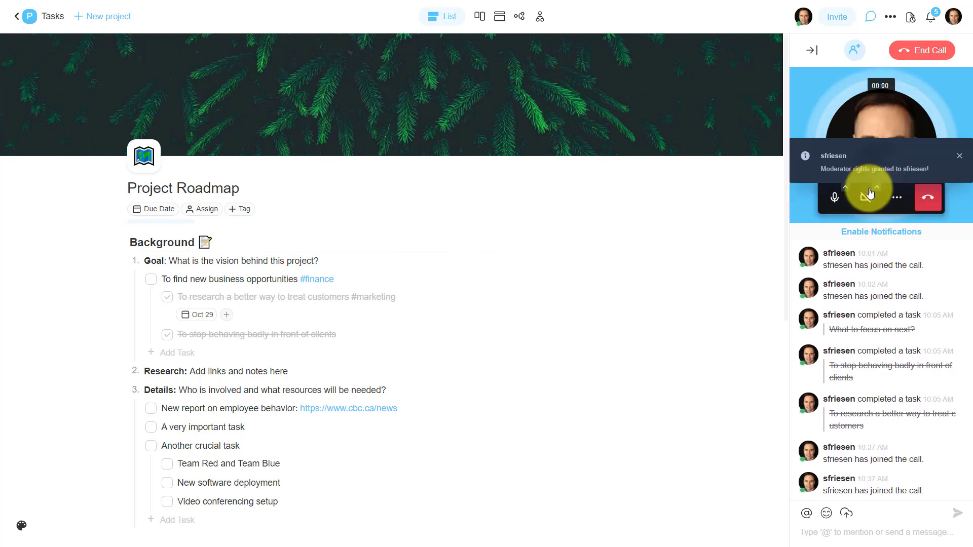
left_click(959, 156)
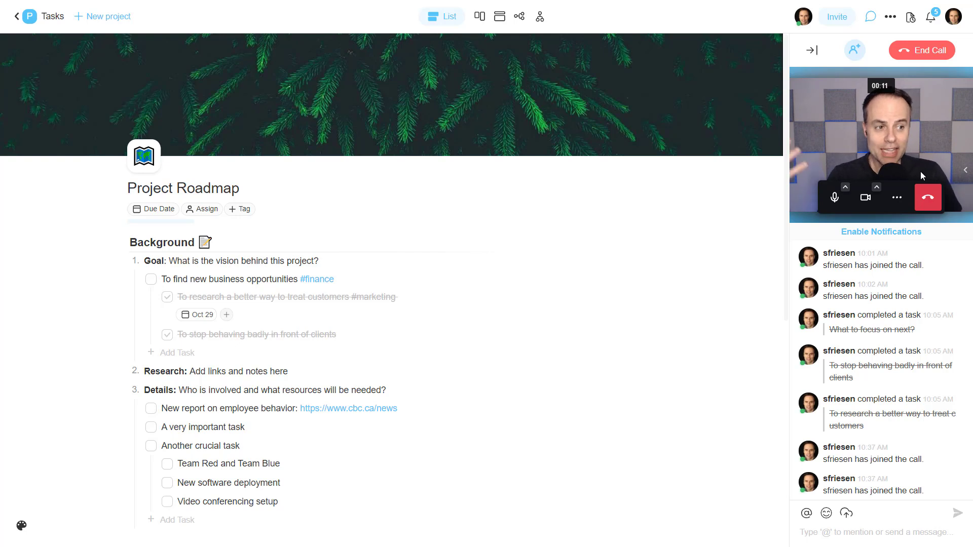
left_click(897, 198)
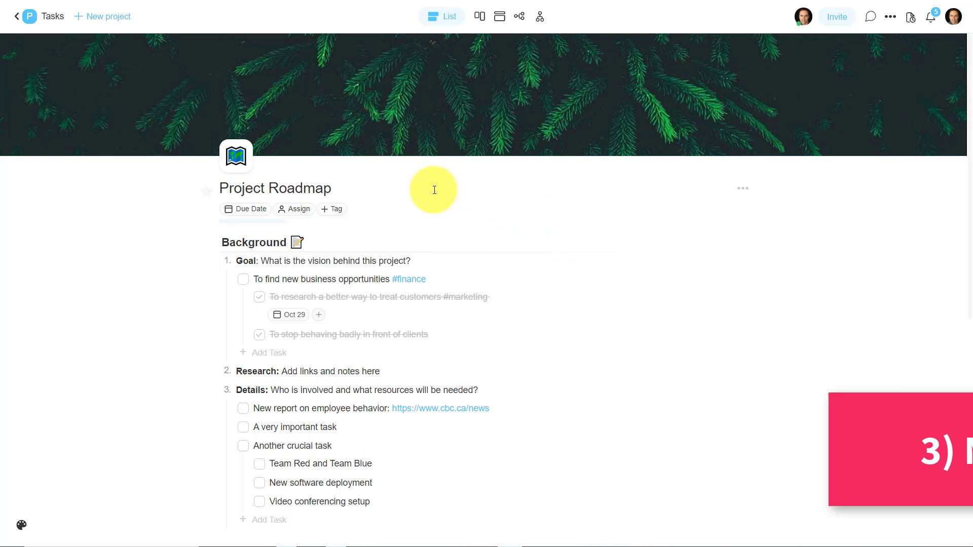
scroll(503, 248, "down", 1)
scroll(503, 249, "down", 8)
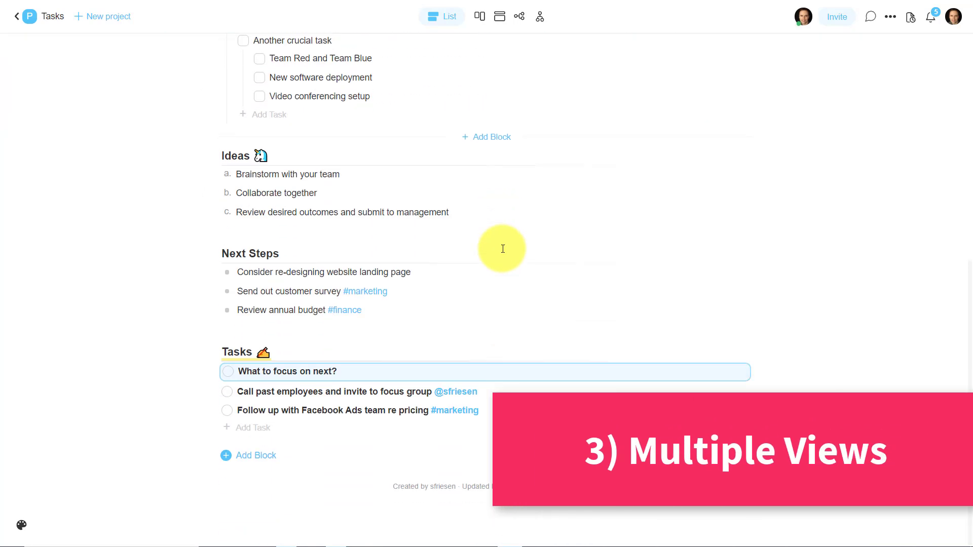
scroll(503, 249, "up", 9)
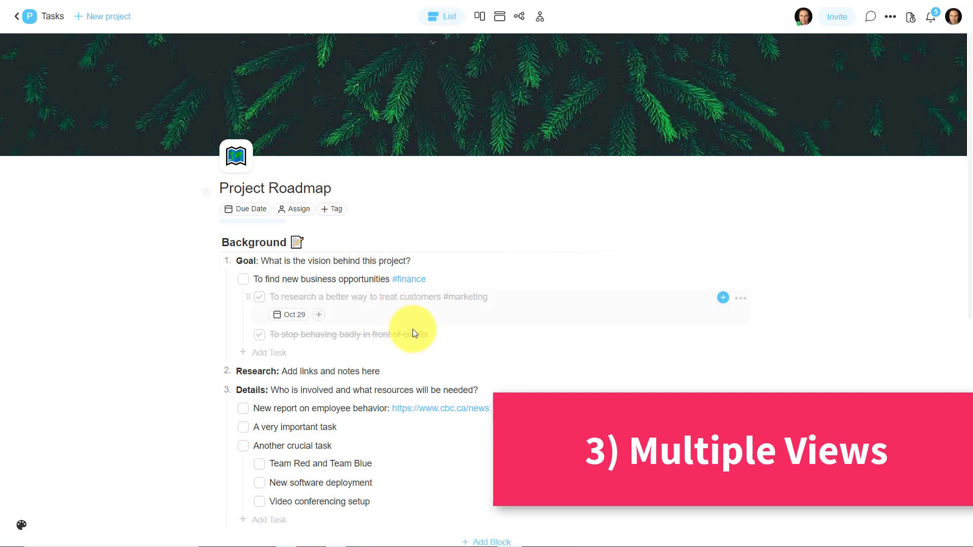
scroll(426, 372, "down", 3)
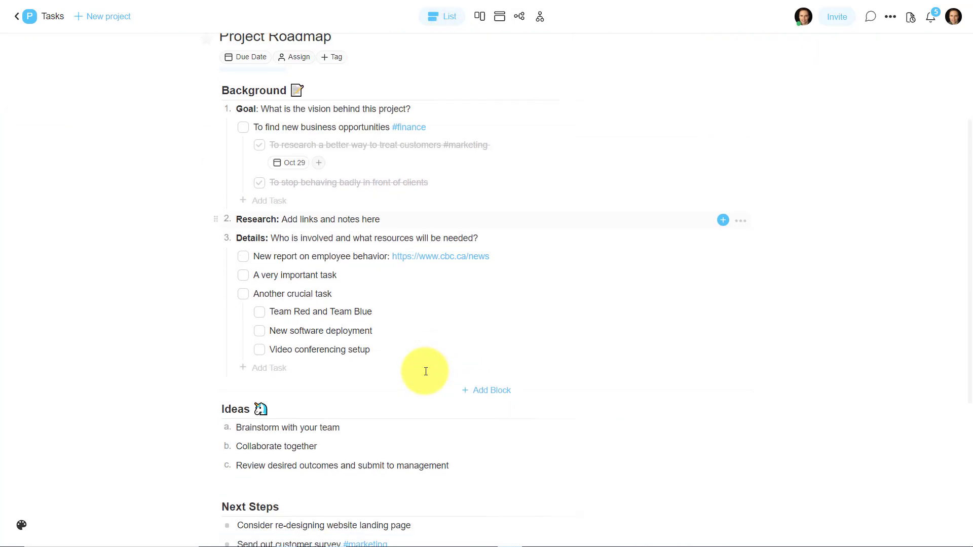
scroll(426, 371, "up", 3)
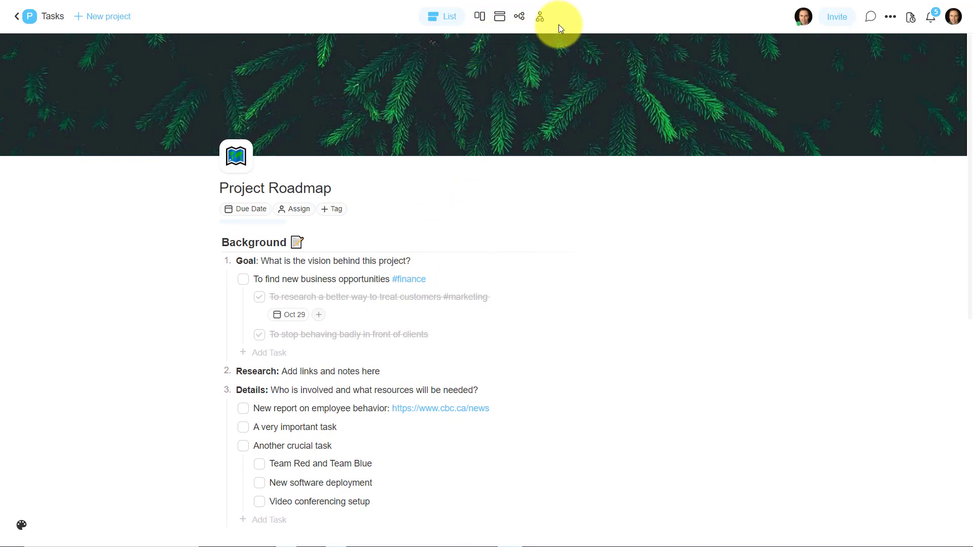
Switch to the Board view with Background, Ideas, Next Steps and Tasks as columns.
left_click(481, 19)
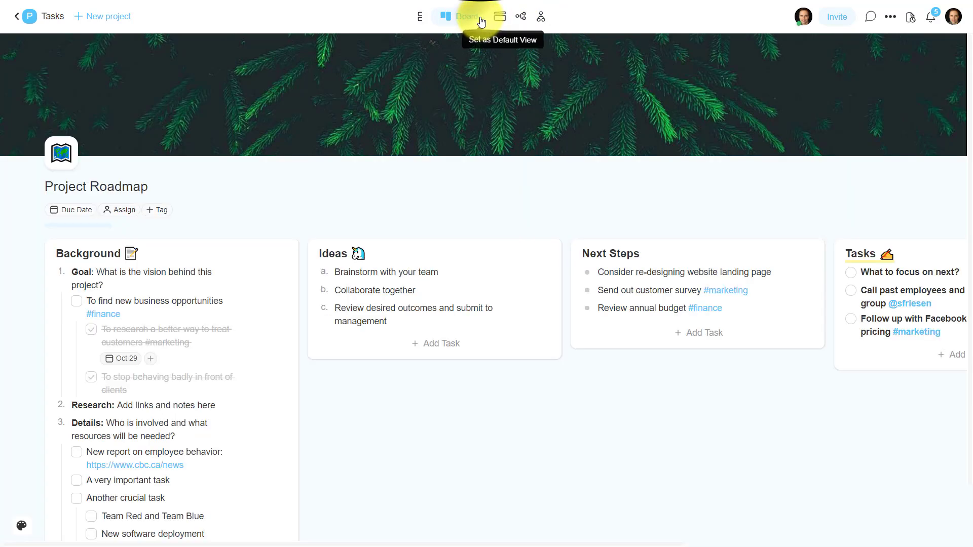
scroll(415, 214, "down", 1)
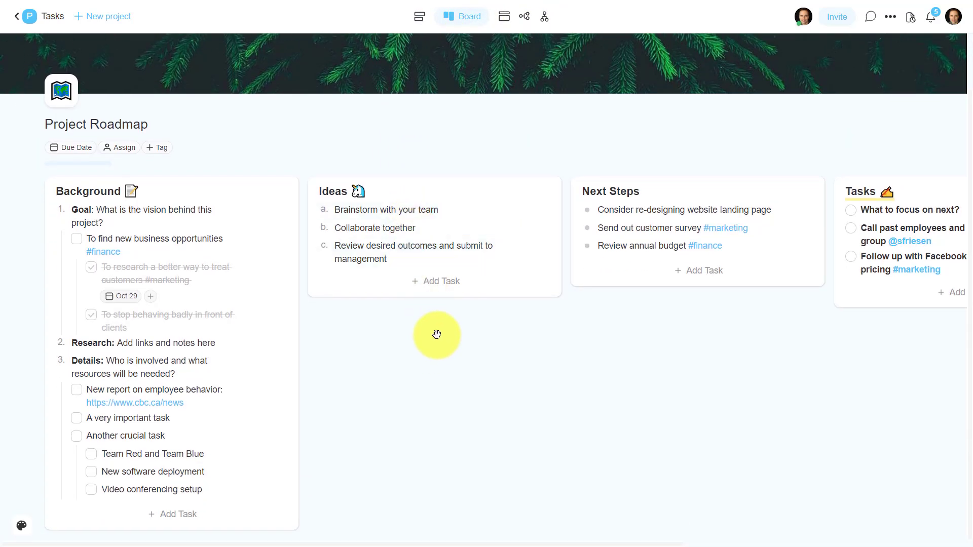
scroll(436, 334, "up", 1)
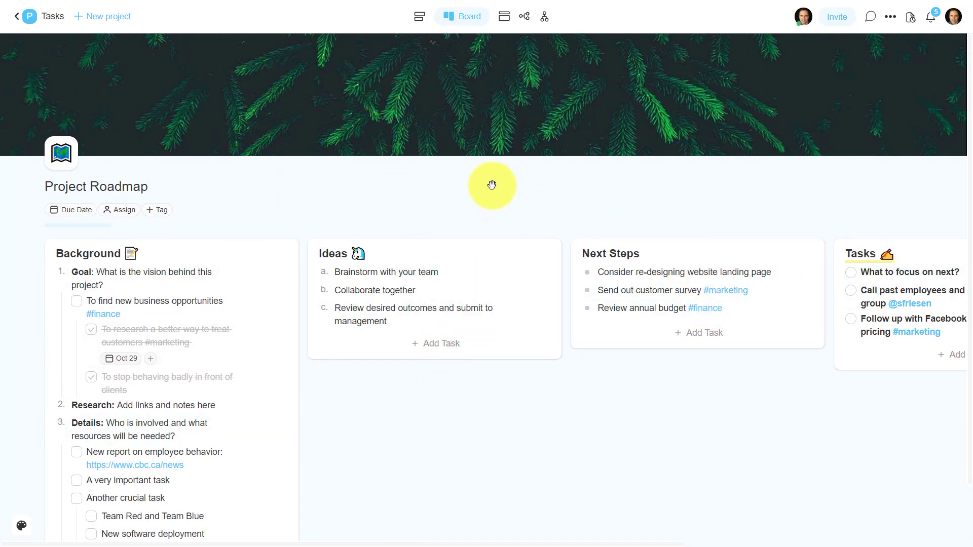
In the Action view, collapse Background and complete 'What to focus on next?' and the past-employees call task.
left_click(507, 20)
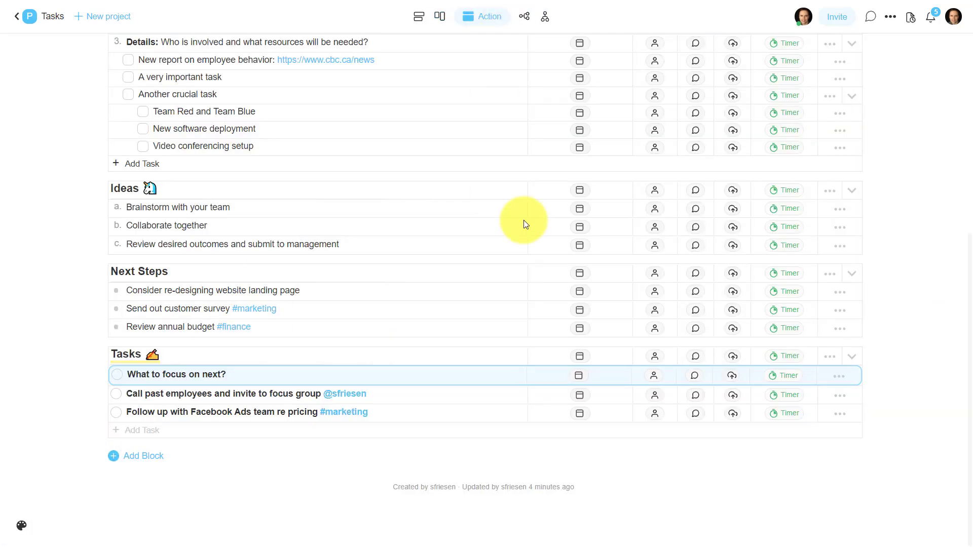
scroll(622, 235, "up", 5)
scroll(621, 236, "down", 2)
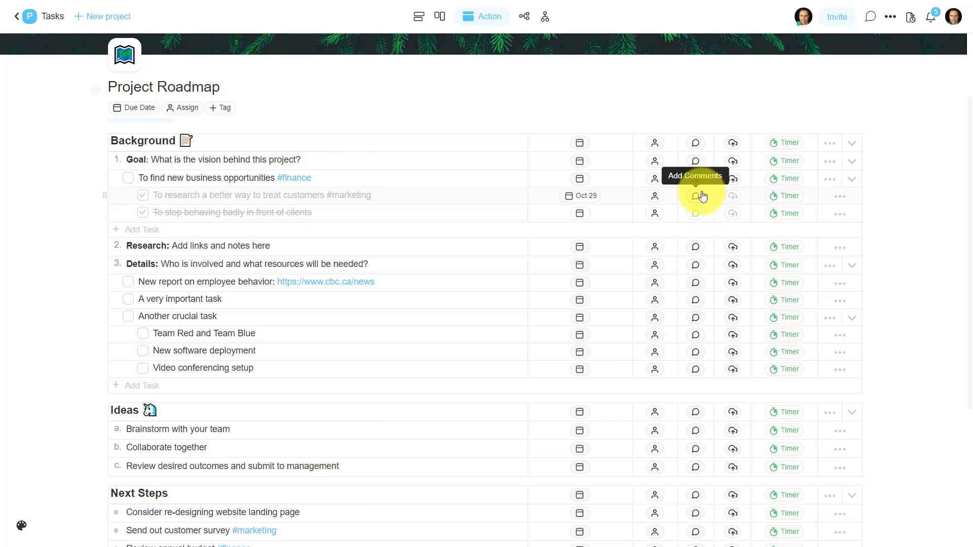
scroll(699, 172, "up", 1)
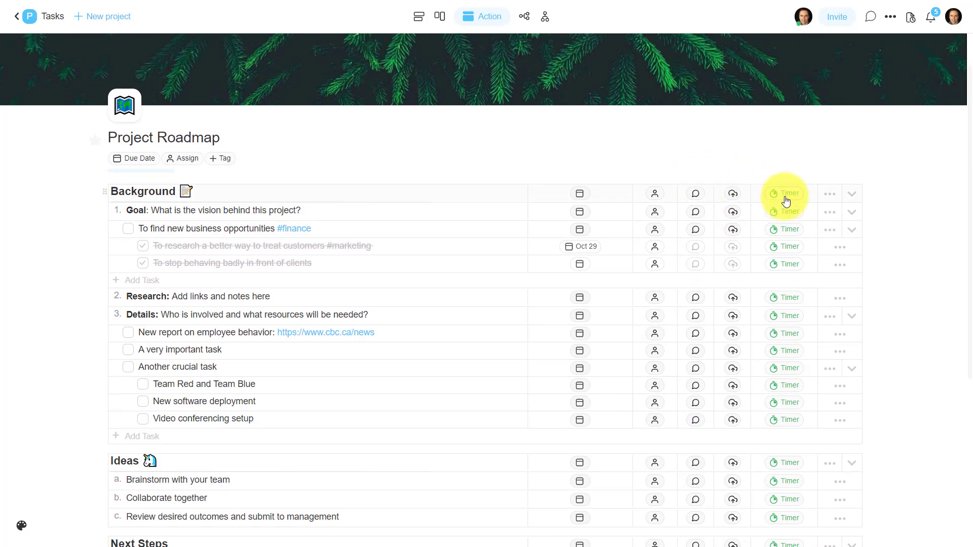
left_click(853, 195)
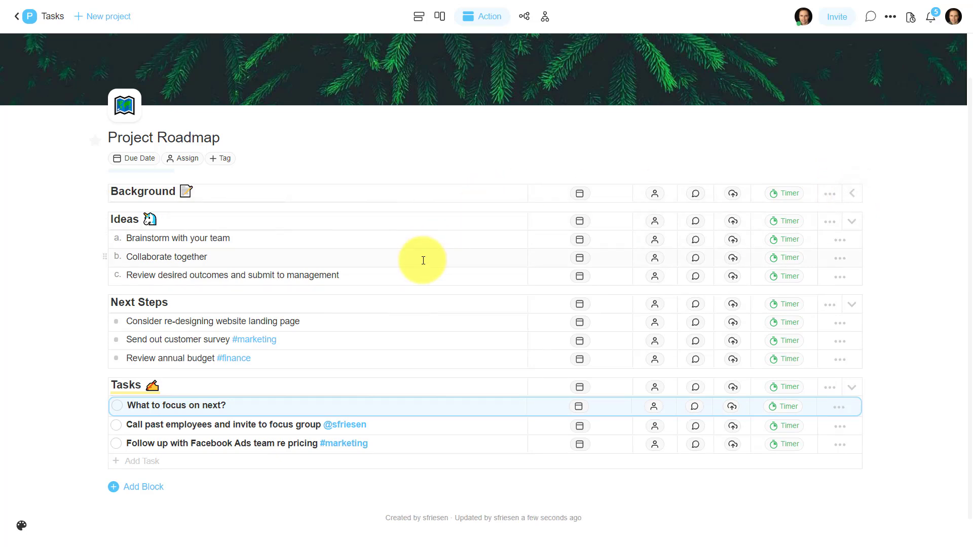
left_click(117, 409)
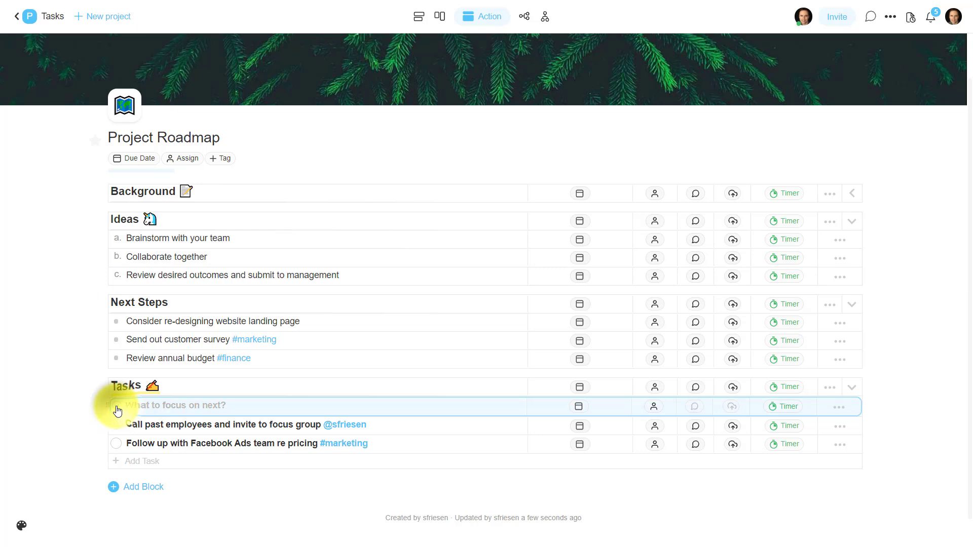
left_click(117, 425)
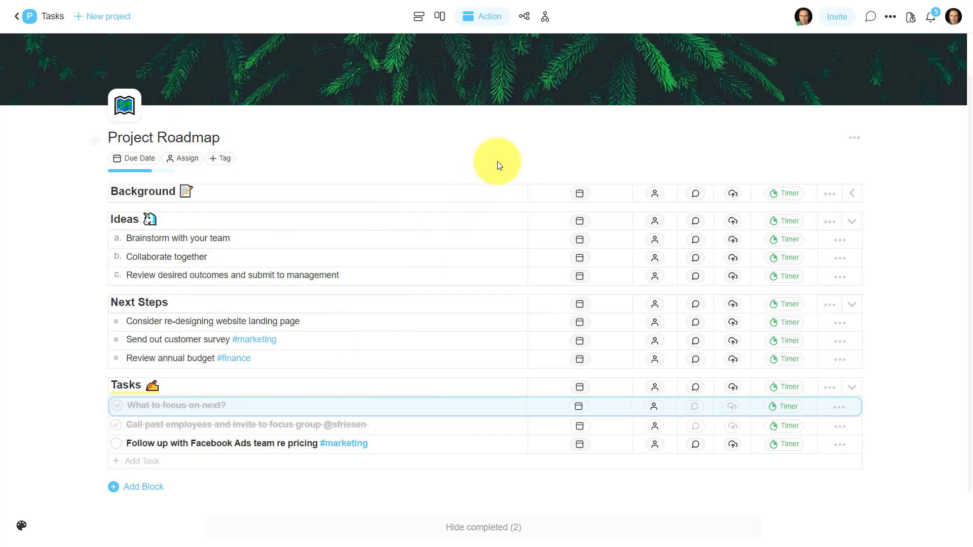
Switch to the Mindmap view and browse its Background, Ideas, Next Steps and Tasks branches.
left_click(523, 16)
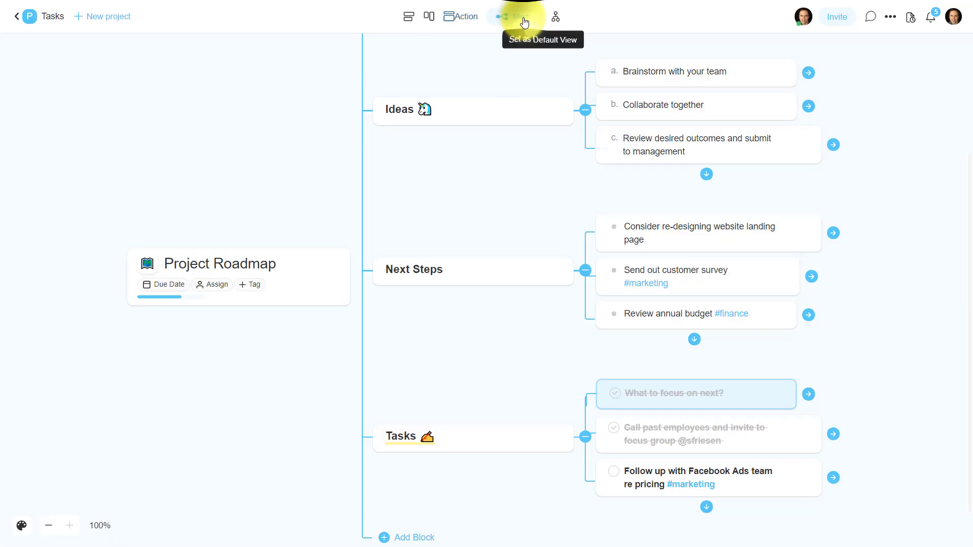
scroll(896, 199, "up", 4)
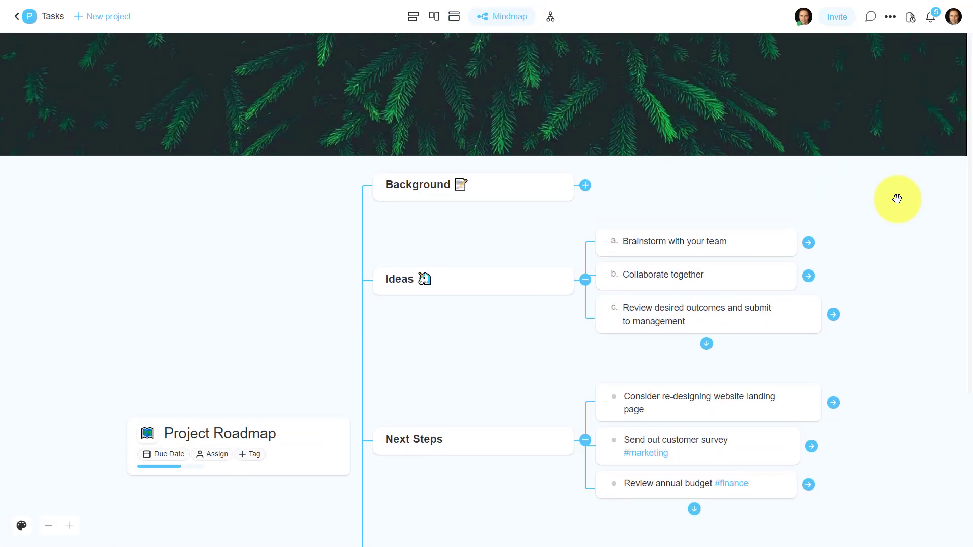
scroll(897, 198, "down", 5)
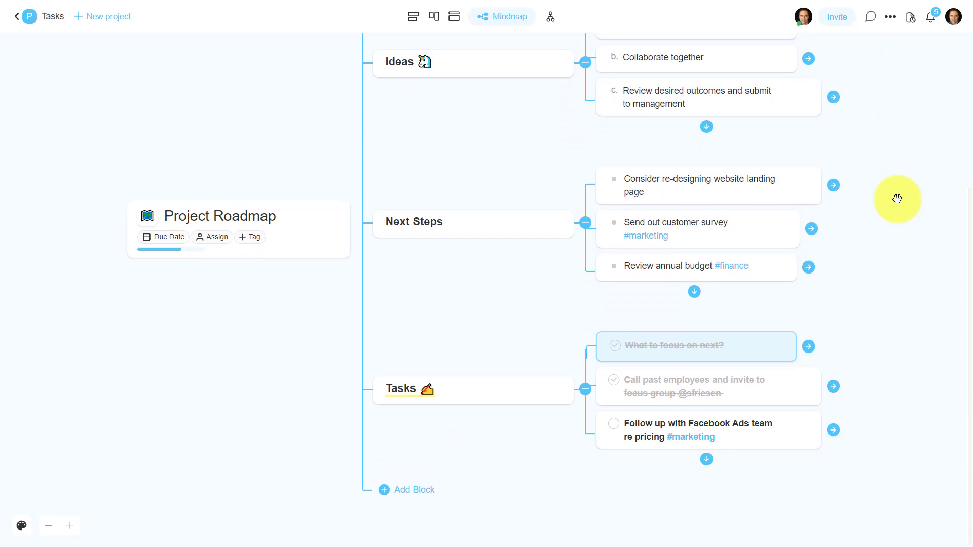
scroll(896, 198, "up", 5)
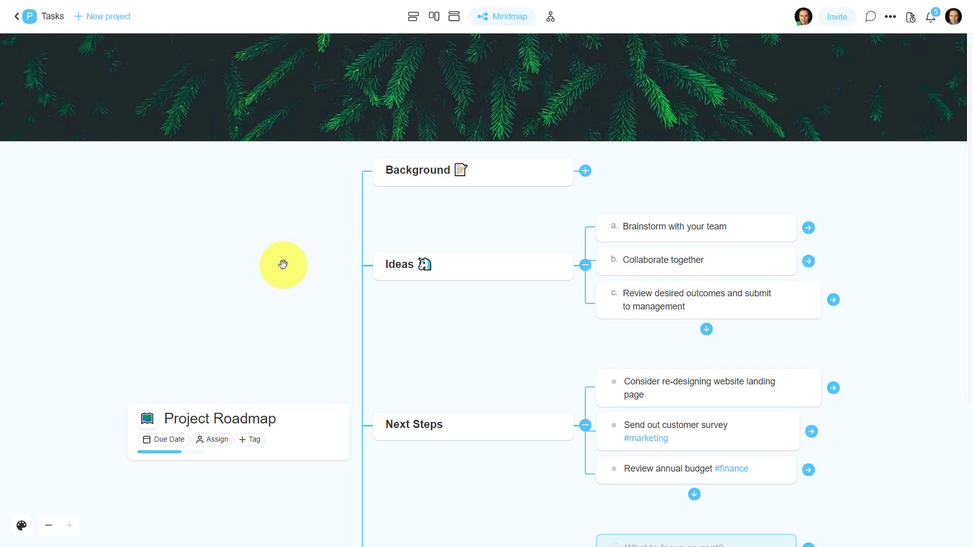
Switch to the Org Chart view and scroll through each section's branches.
left_click(550, 17)
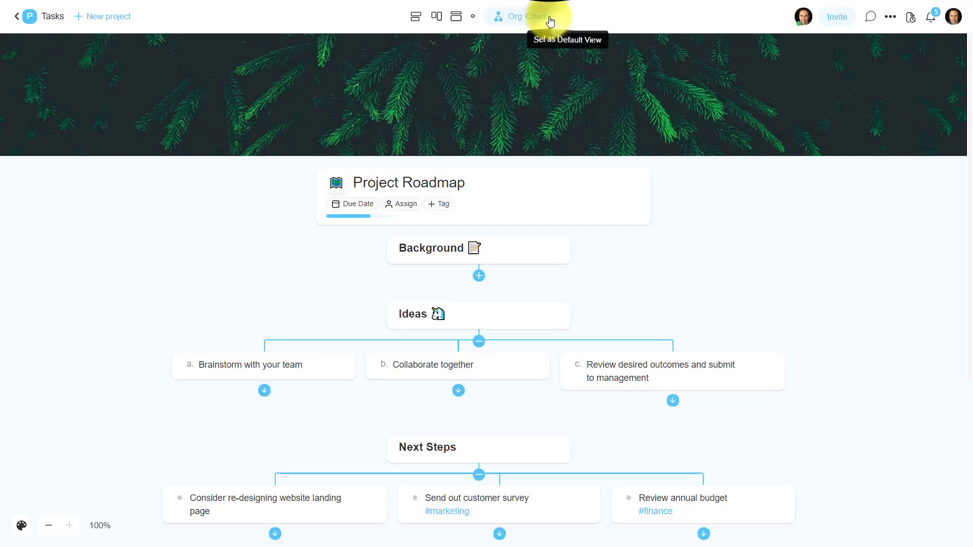
scroll(842, 254, "down", 3)
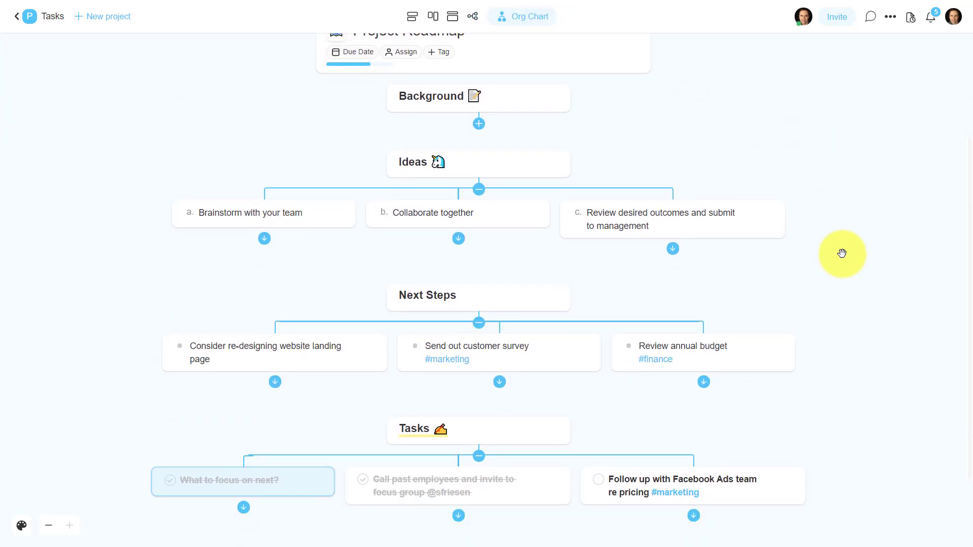
scroll(842, 254, "down", 2)
scroll(842, 253, "up", 5)
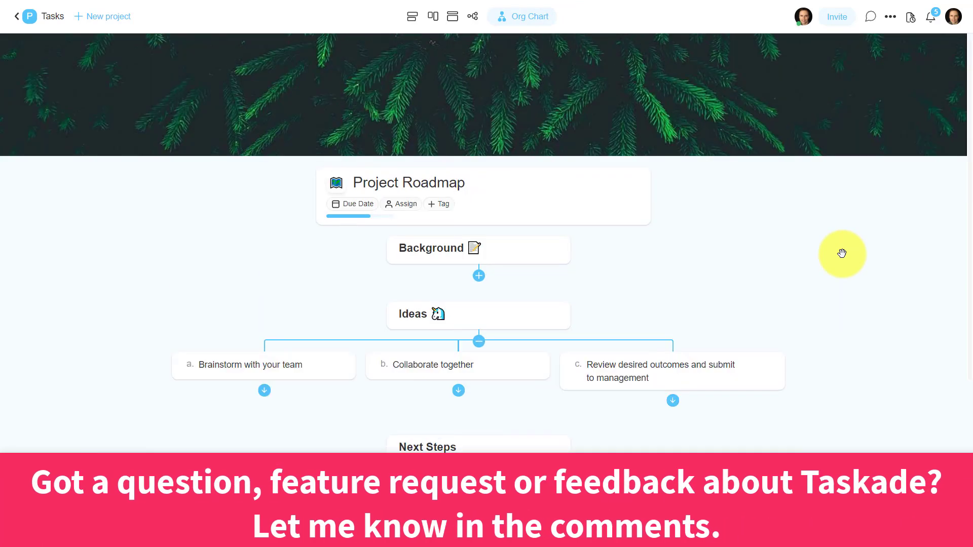
scroll(841, 253, "down", 2)
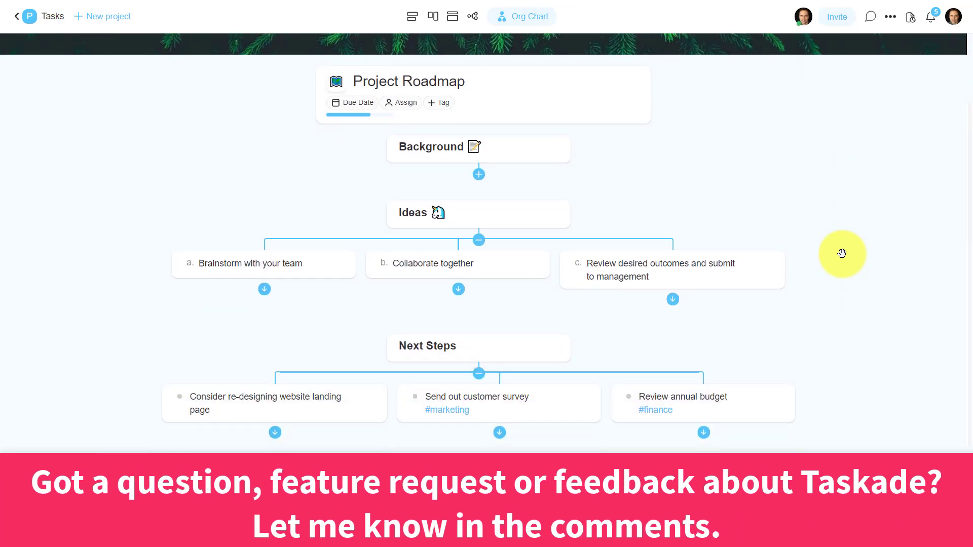
scroll(841, 253, "down", 3)
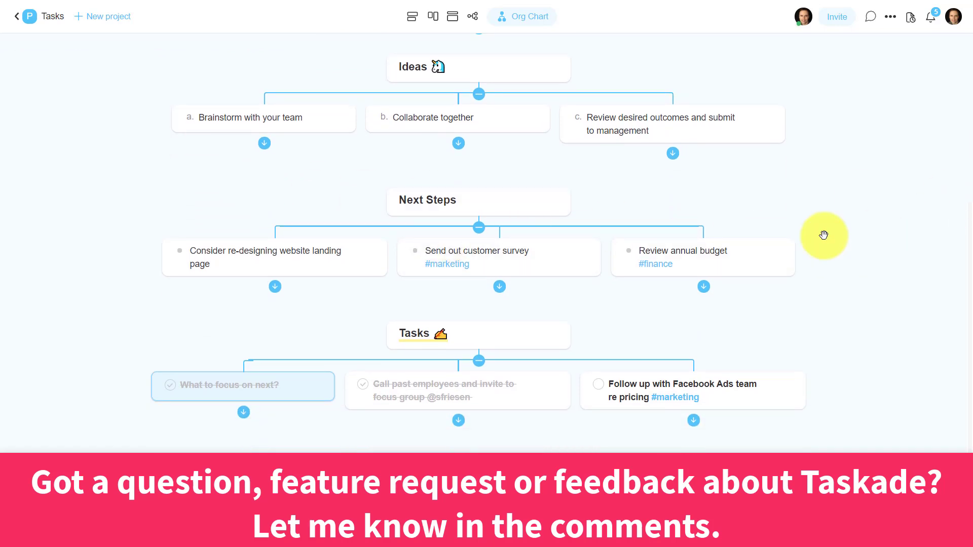
scroll(919, 219, "up", 2)
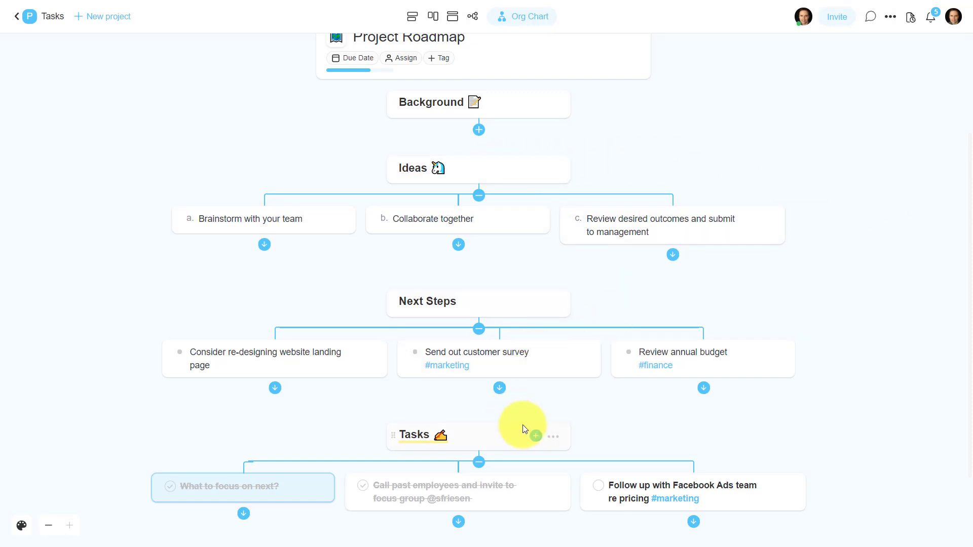
Switch back to the Action view and set it as the project's default view.
scroll(523, 428, "down", 2)
scroll(522, 425, "up", 5)
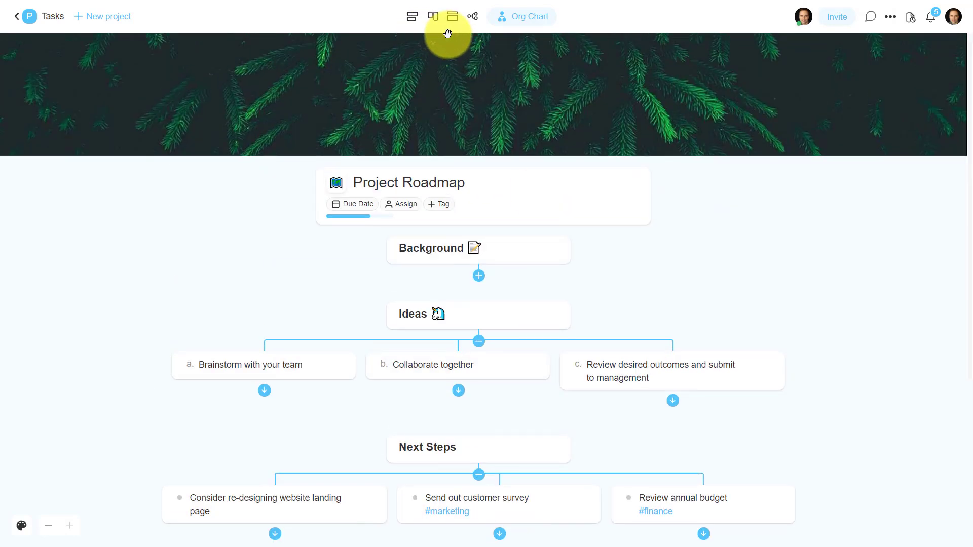
left_click(453, 21)
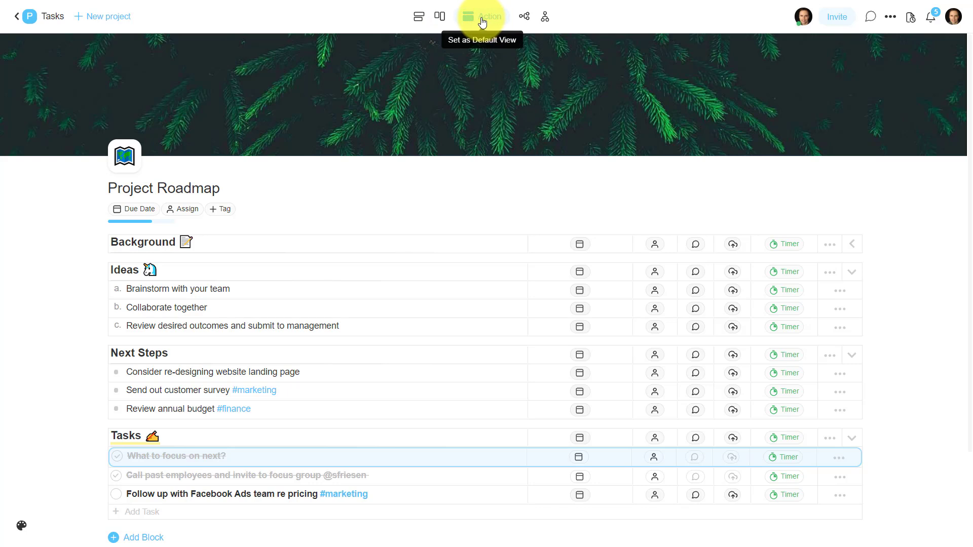
left_click(474, 20)
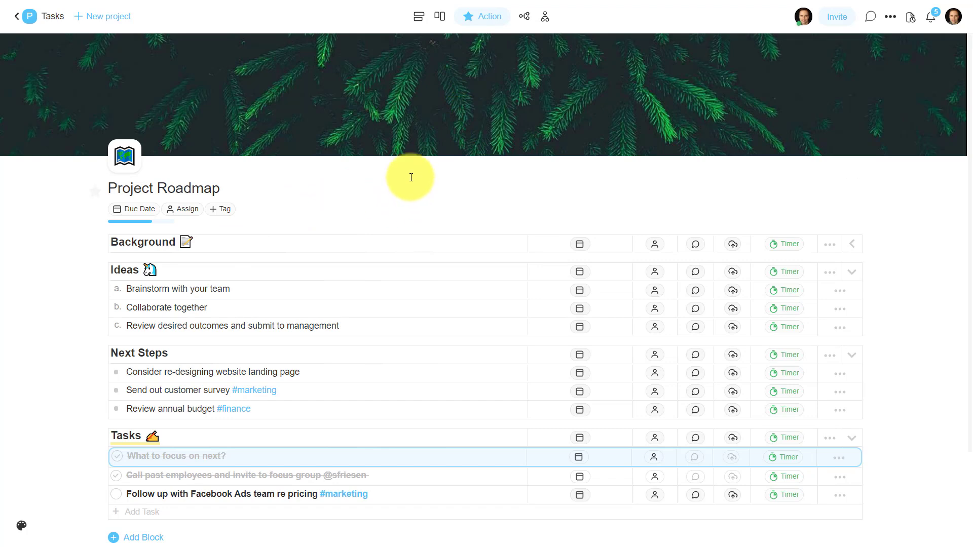
scroll(411, 177, "down", 3)
scroll(410, 205, "up", 3)
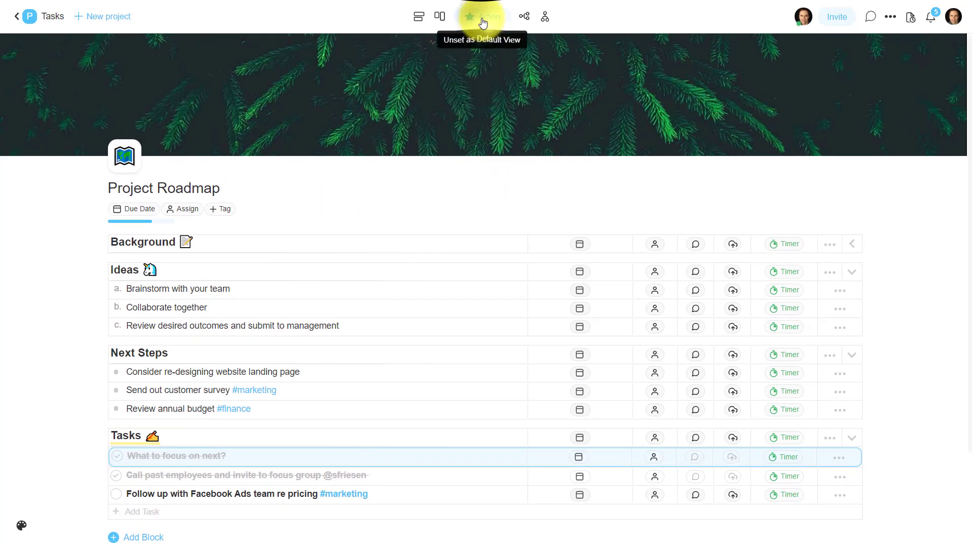
Switch to the List view and star it as the project's default view.
left_click(419, 20)
left_click(438, 19)
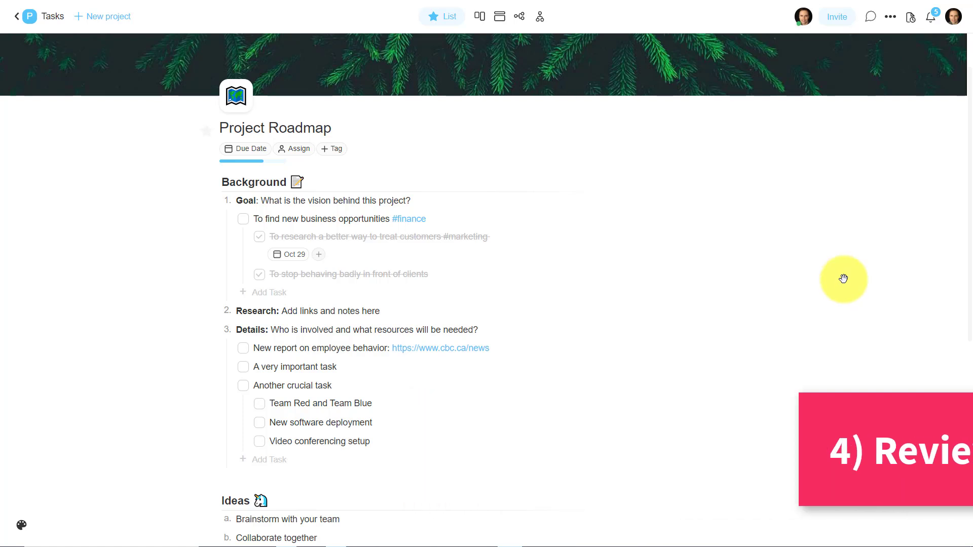
Open the full Version History of the Project Roadmap from the project history icon.
left_click(910, 21)
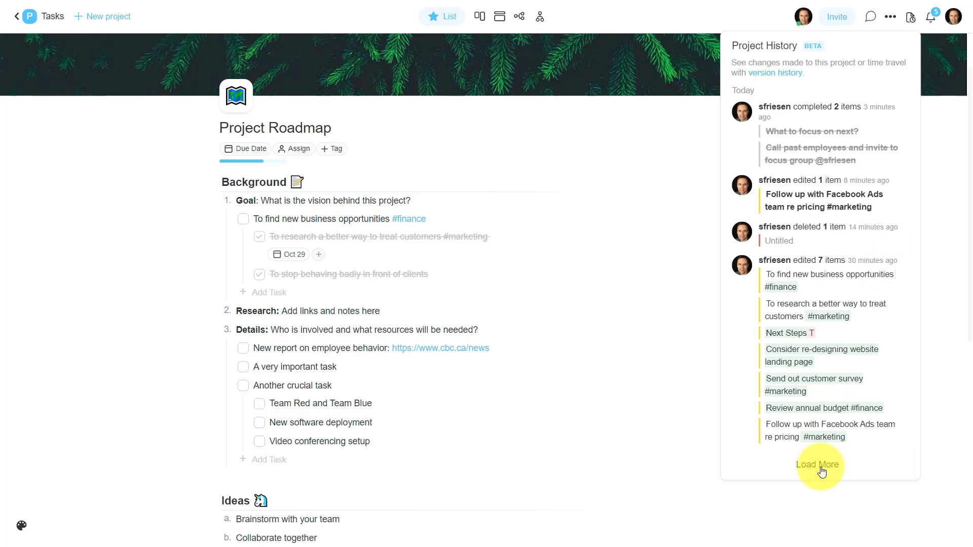
left_click(771, 74)
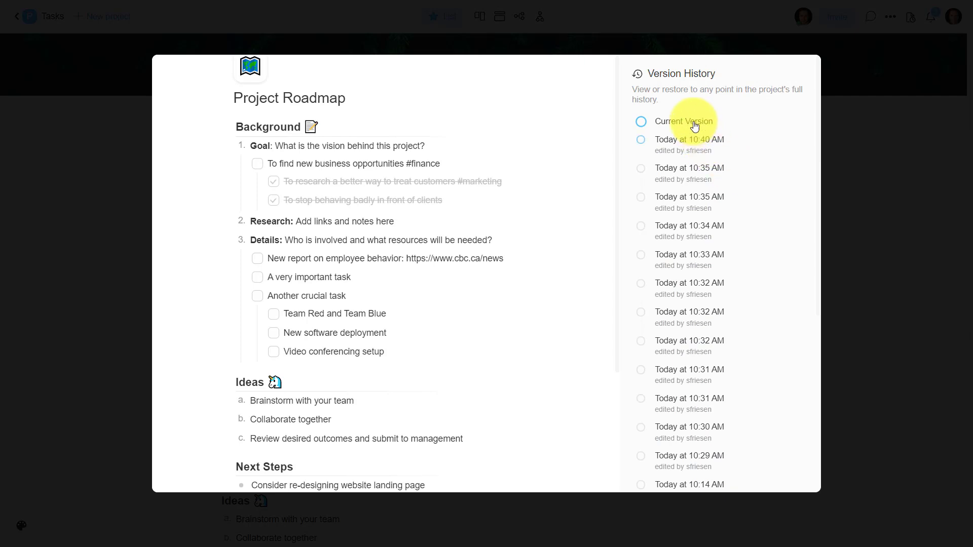
Preview the 10:32, 10:31 and 10:29 AM versions, then restore the earlier 10:31 AM version.
scroll(698, 240, "down", 10)
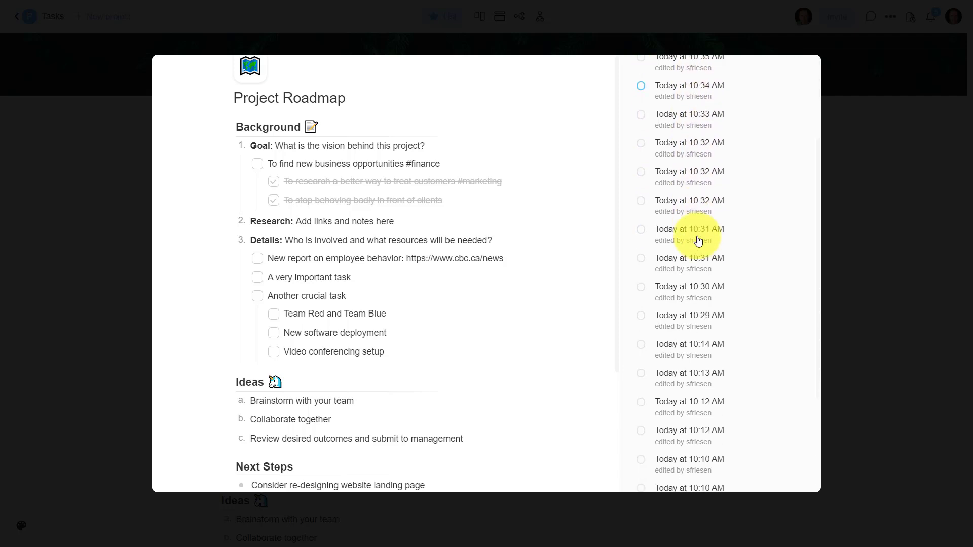
scroll(697, 238, "up", 10)
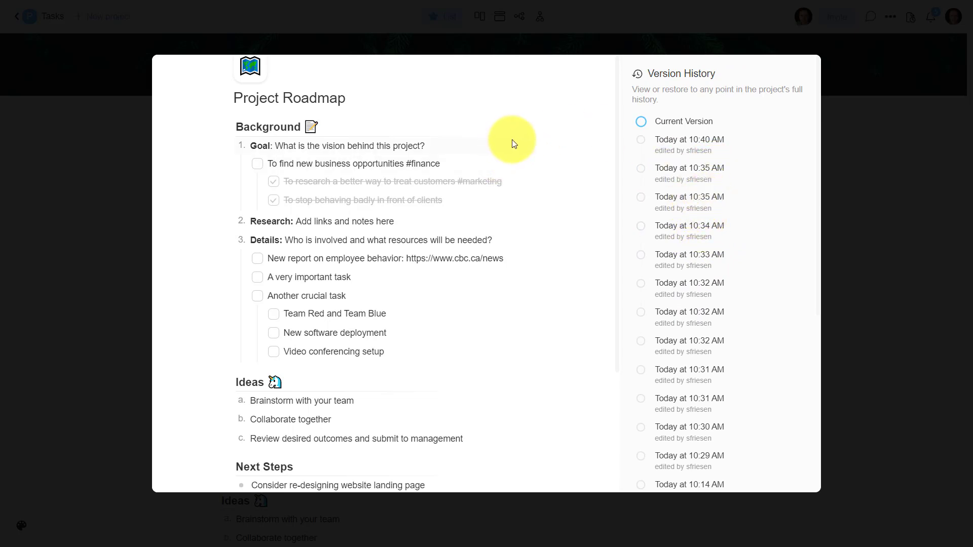
left_click(642, 288)
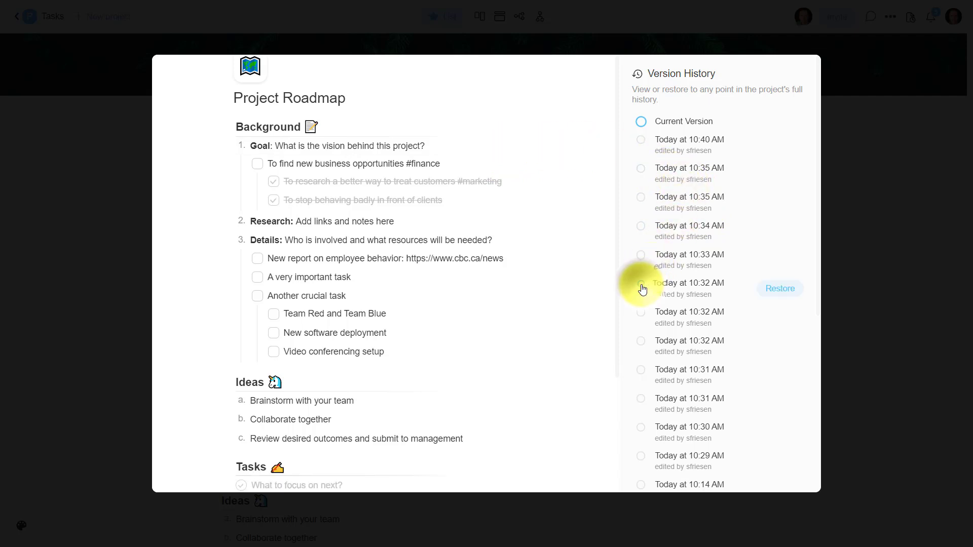
scroll(436, 269, "down", 3)
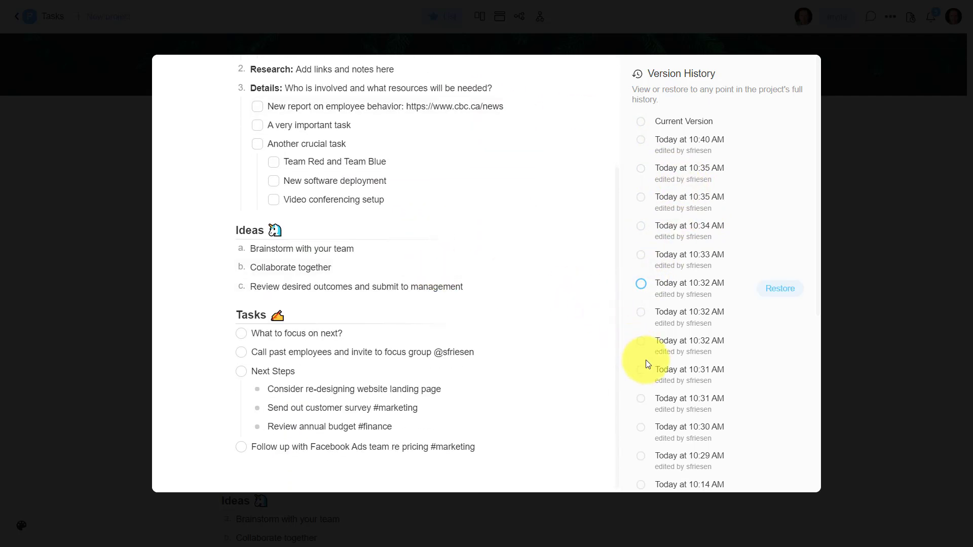
left_click(641, 398)
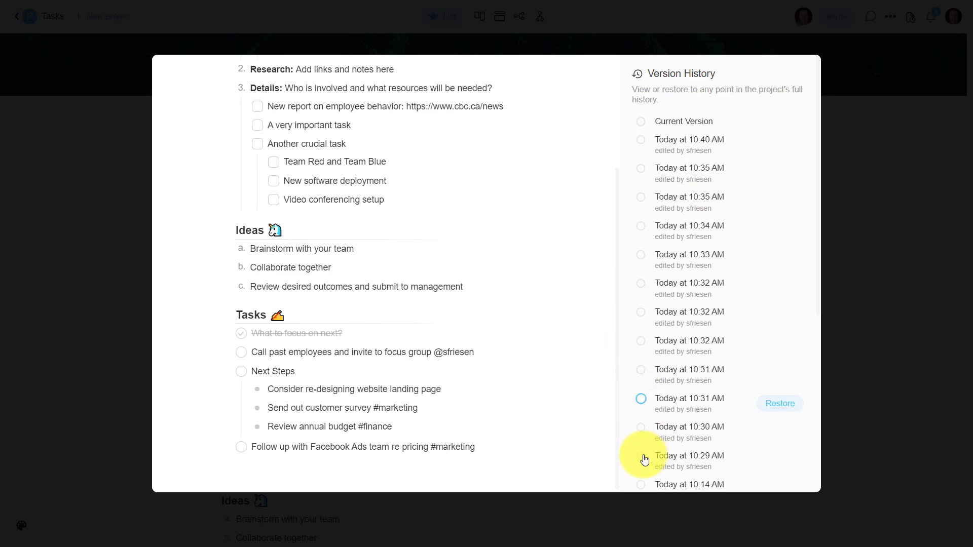
left_click(644, 458)
left_click(641, 372)
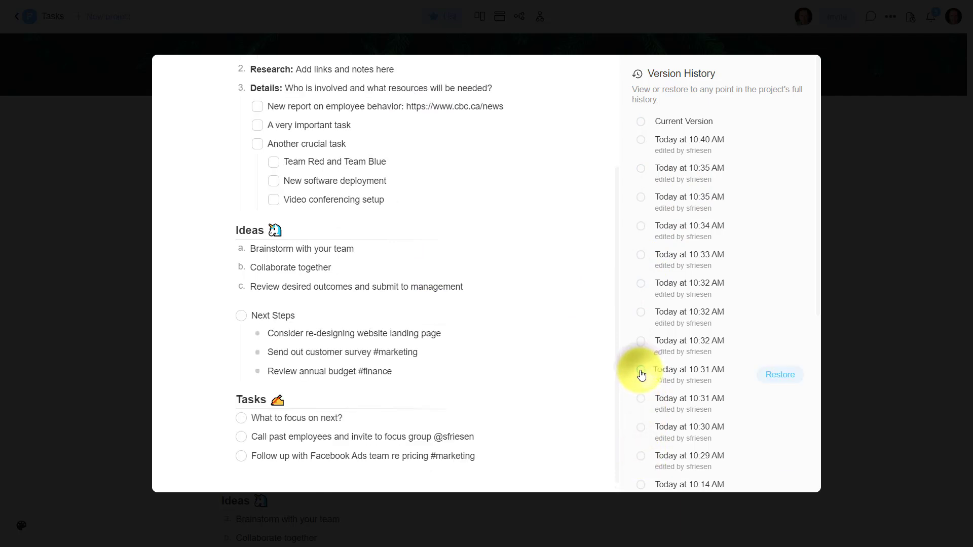
left_click(640, 456)
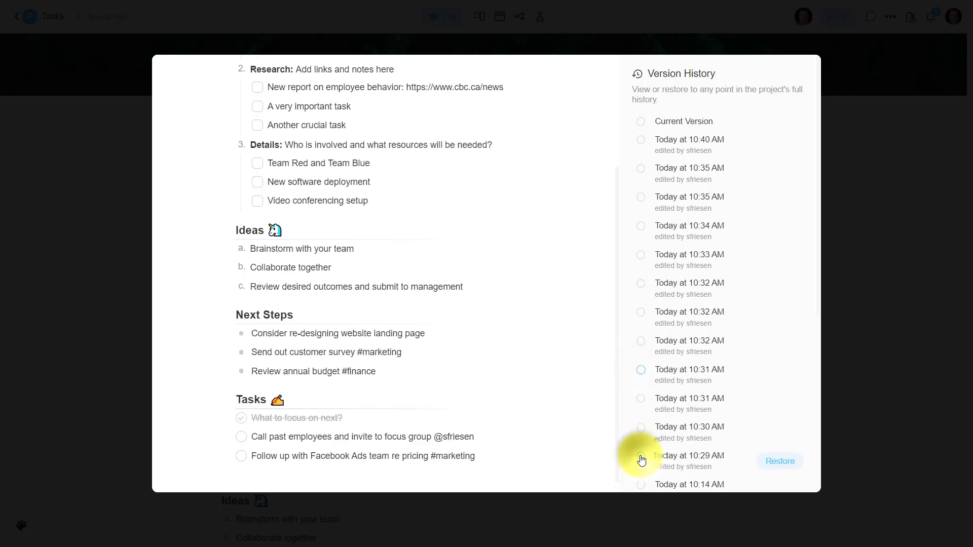
left_click(641, 373)
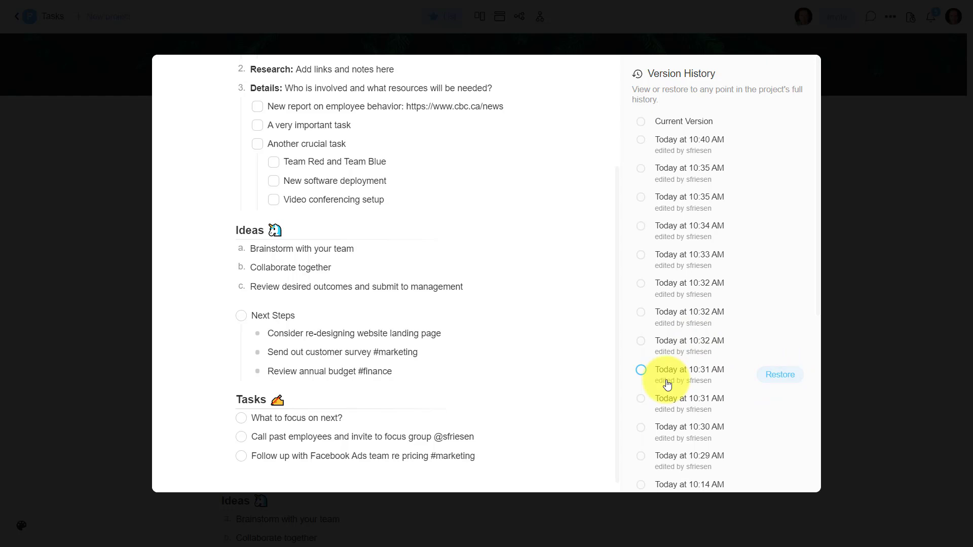
left_click(771, 383)
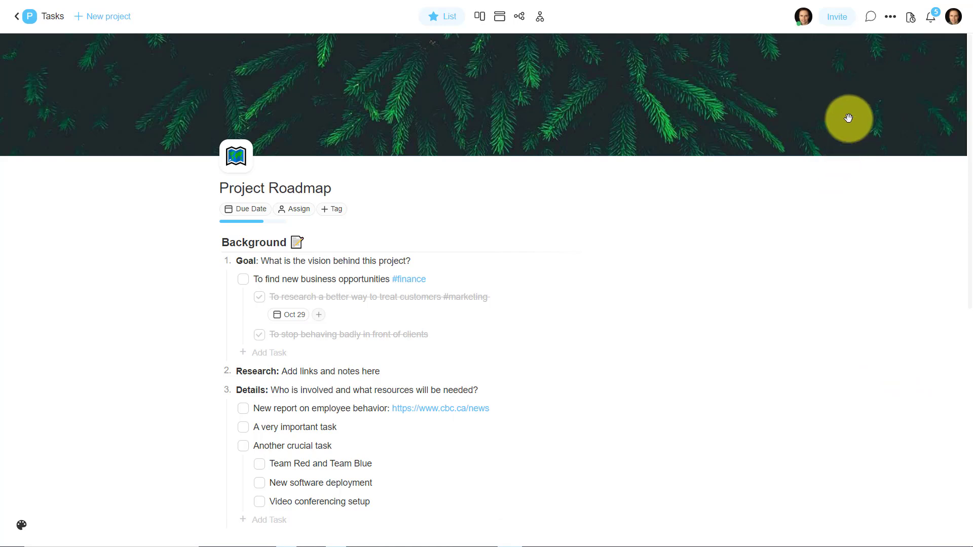
Open Invite and choose 'Invite to project' to share only the Project Roadmap.
left_click(837, 21)
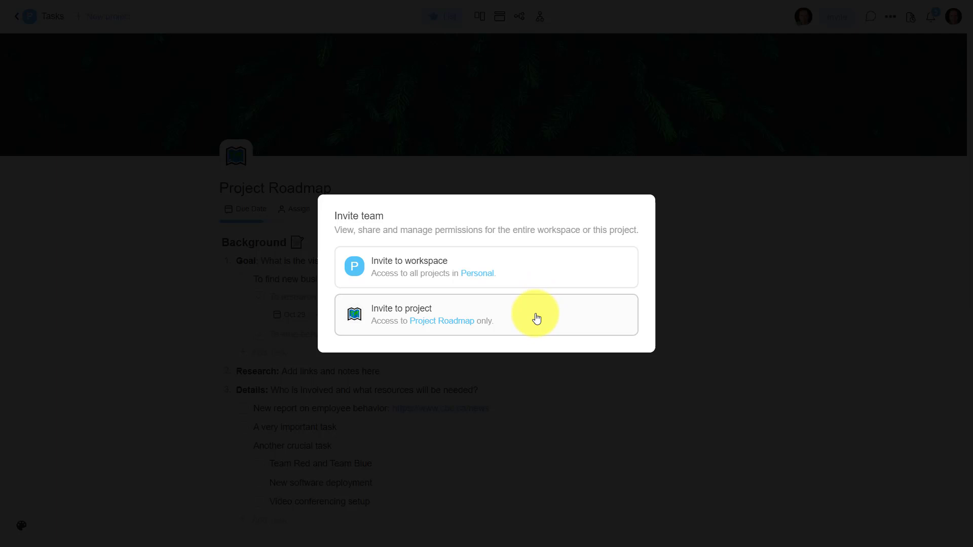
left_click(536, 318)
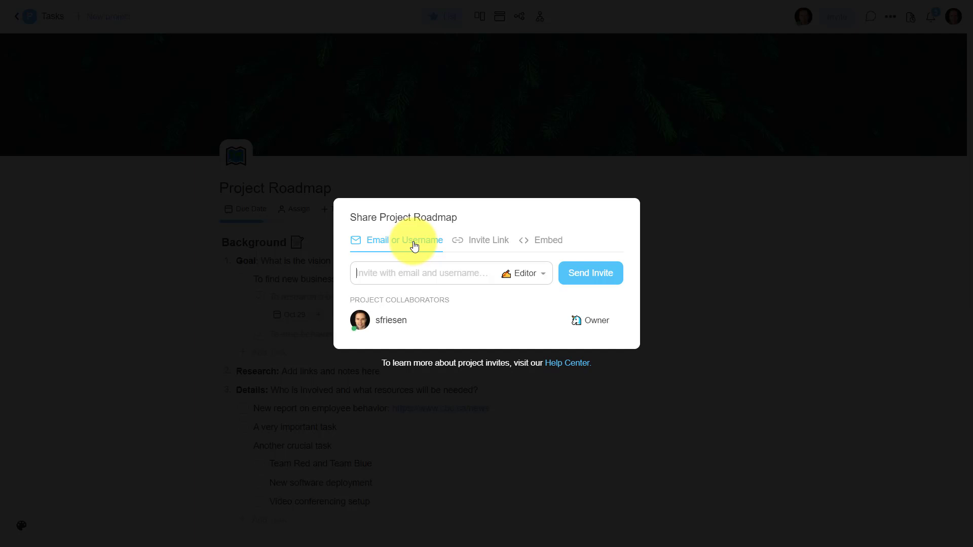
Switch to the invite link, change its role from Editor to Viewer, and copy it.
left_click(492, 244)
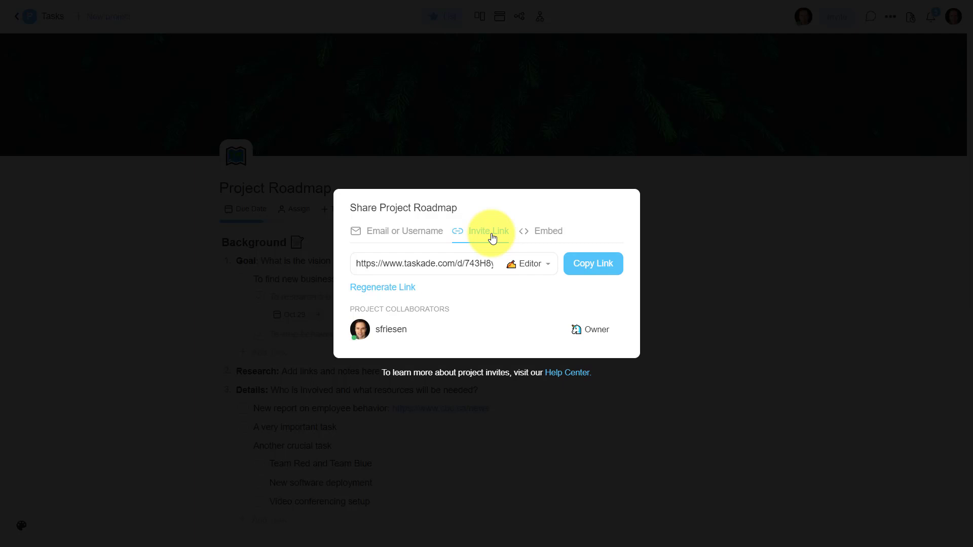
left_click(546, 267)
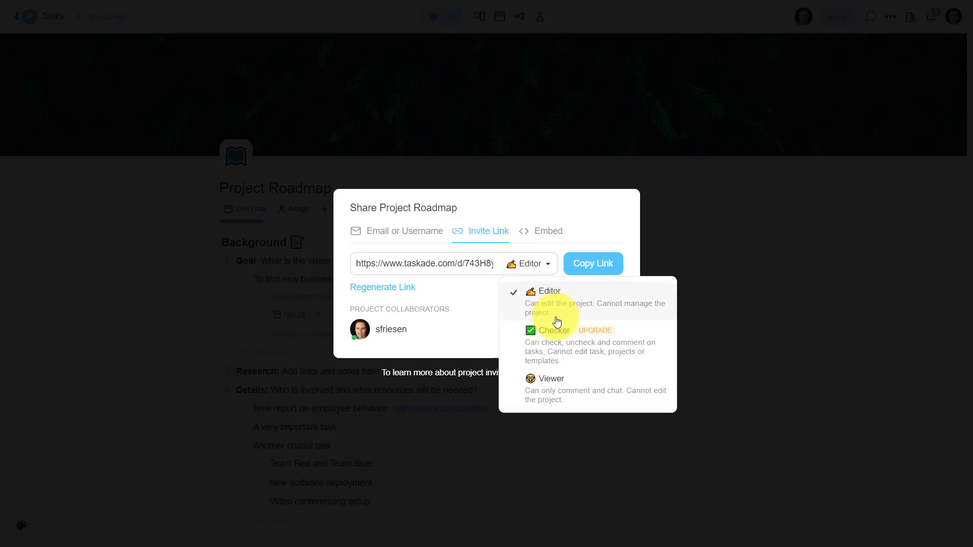
left_click(568, 401)
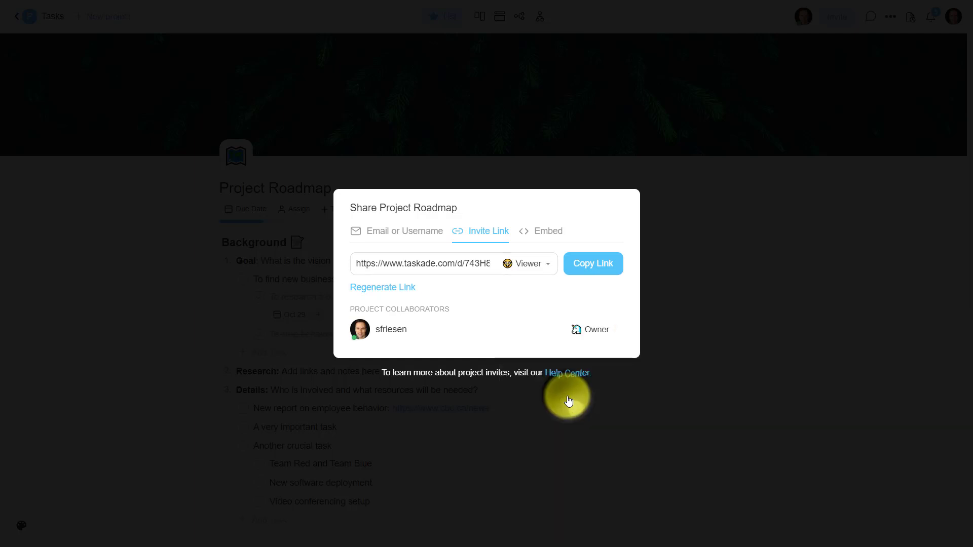
left_click(595, 267)
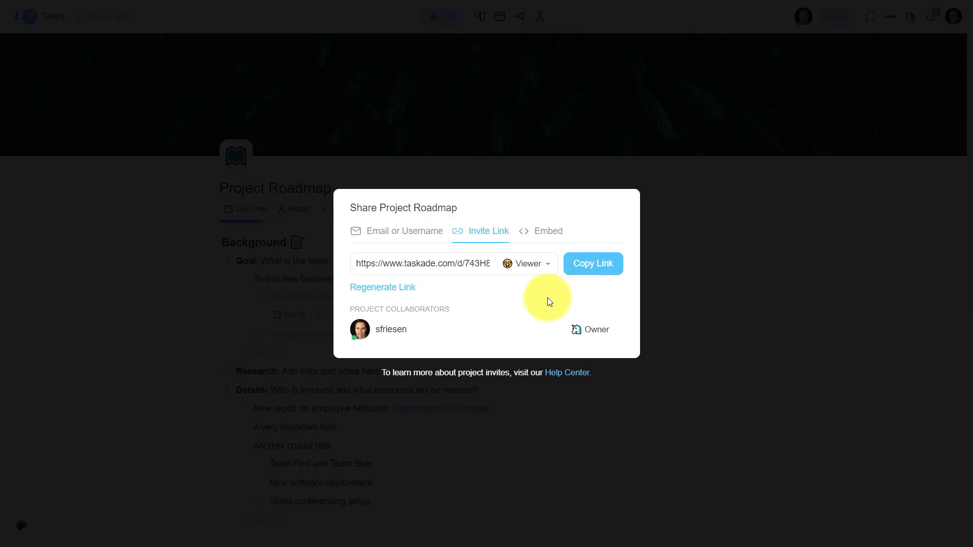
Close the Share dialog and add the existing #marketing tag to 'Video conferencing setup'.
left_click(847, 408)
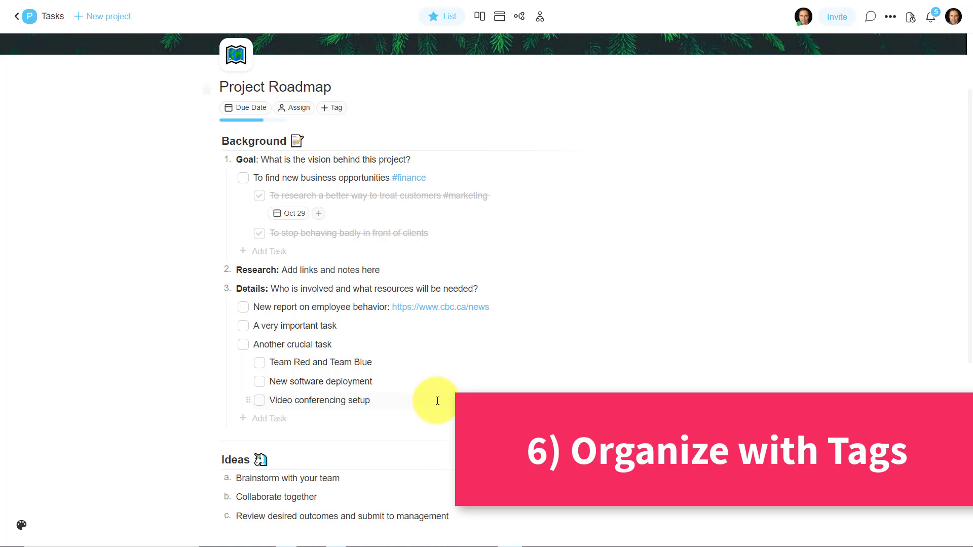
scroll(431, 391, "down", 3)
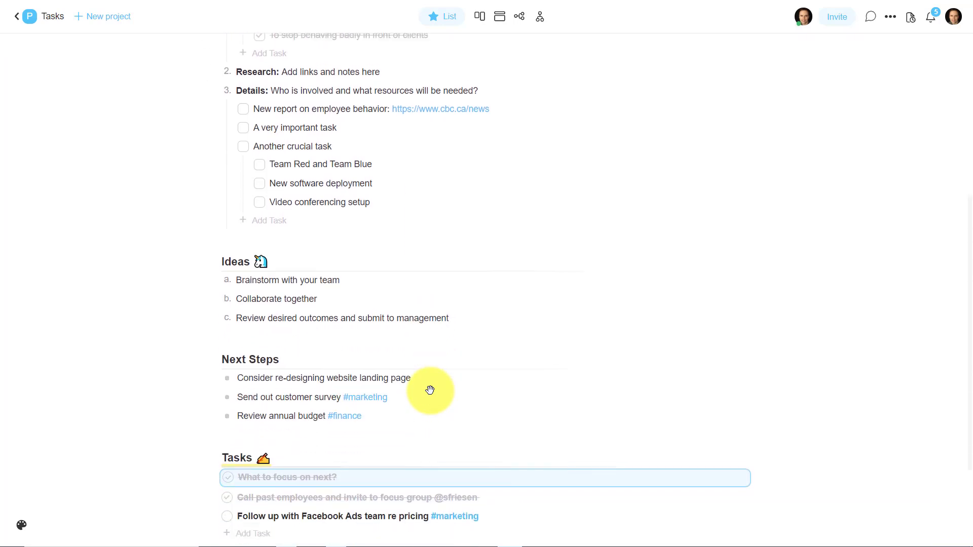
scroll(430, 391, "up", 4)
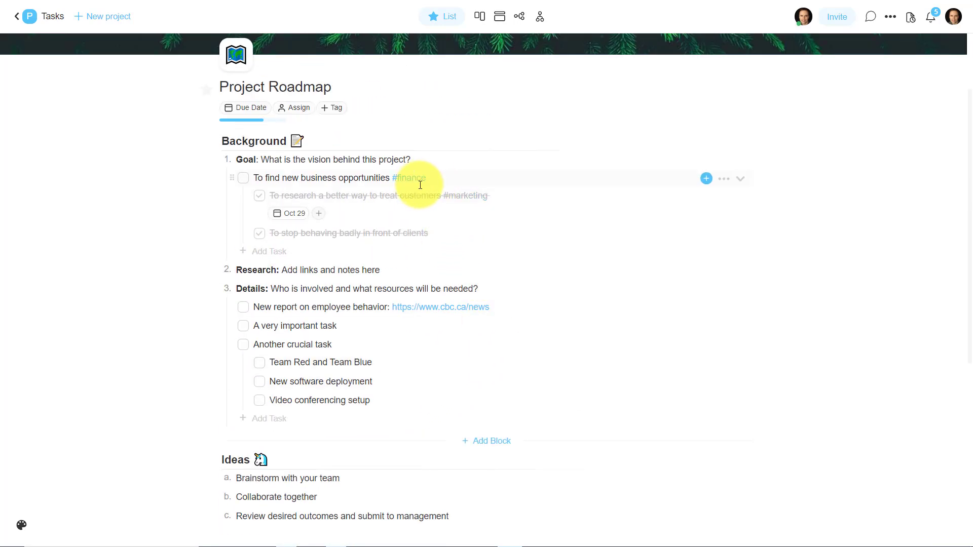
scroll(423, 182, "down", 2)
scroll(435, 232, "down", 2)
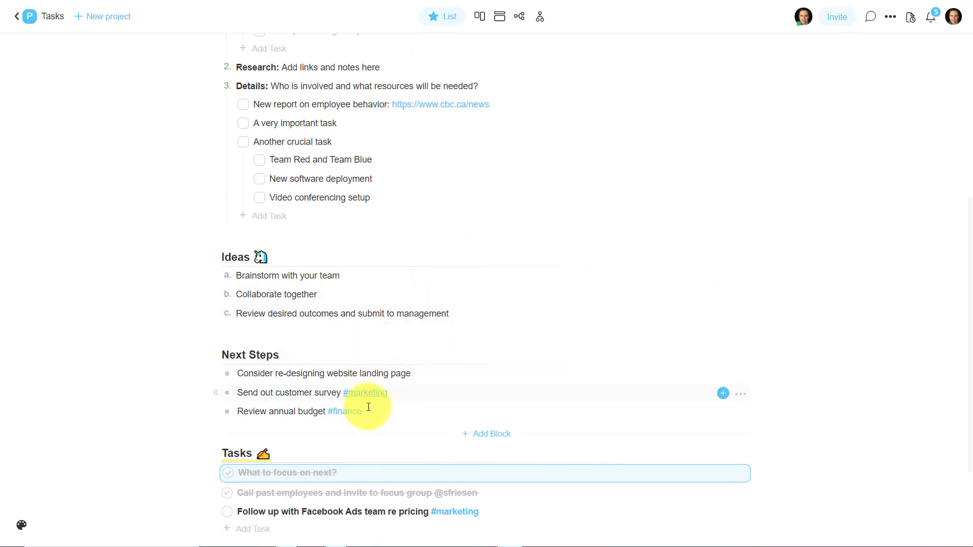
scroll(387, 371, "up", 3)
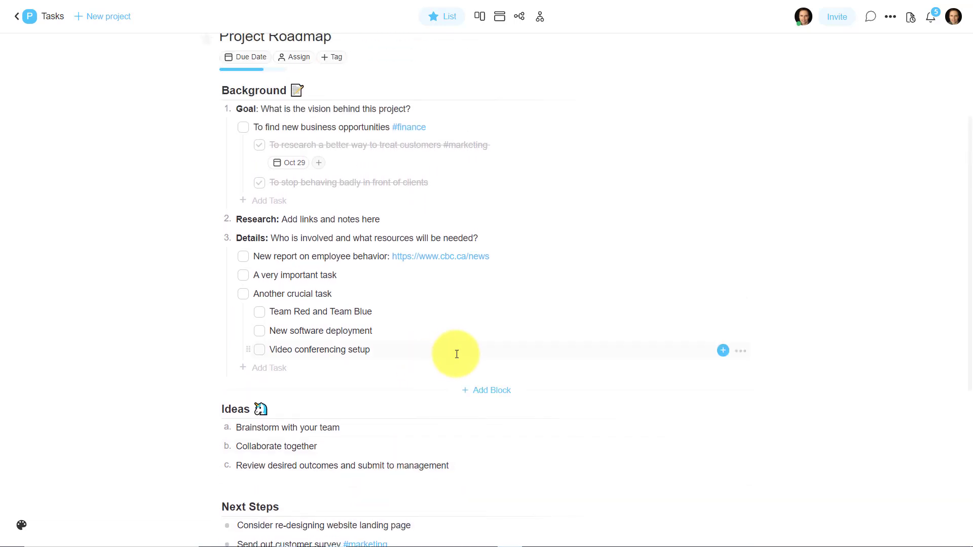
left_click(413, 348)
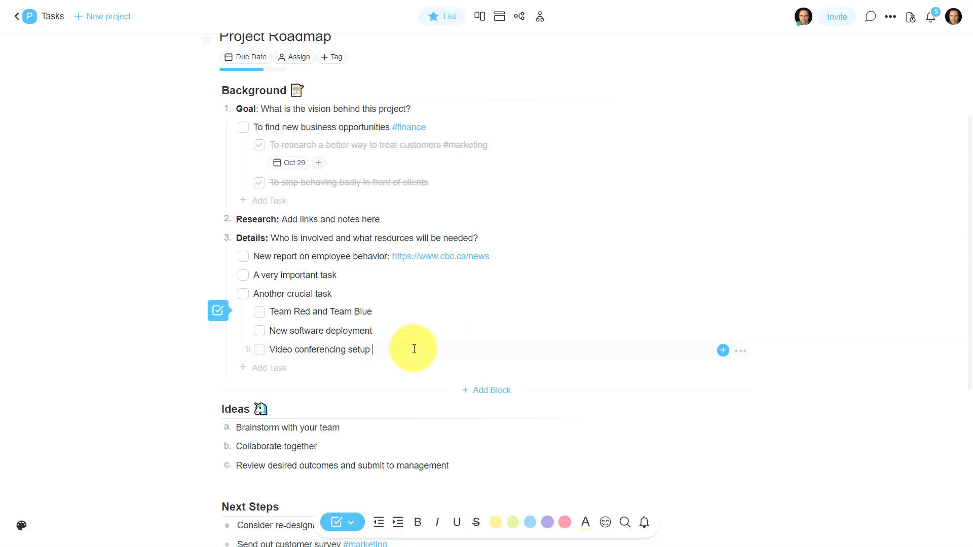
type("#")
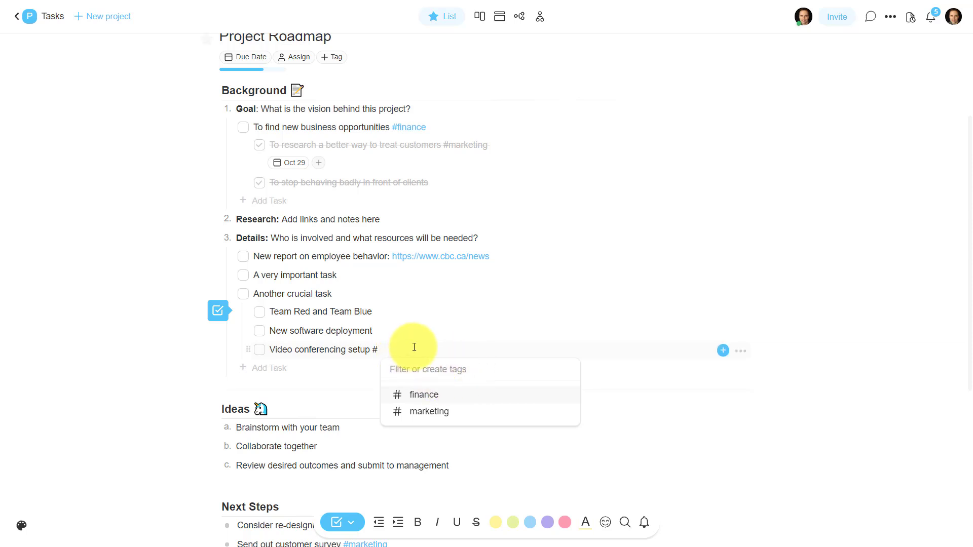
left_click(437, 411)
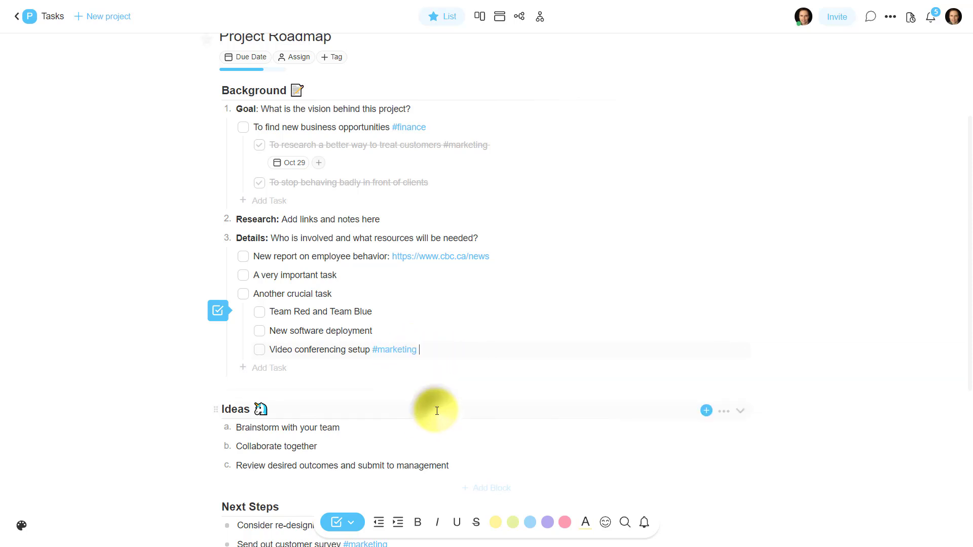
scroll(632, 384, "up", 3)
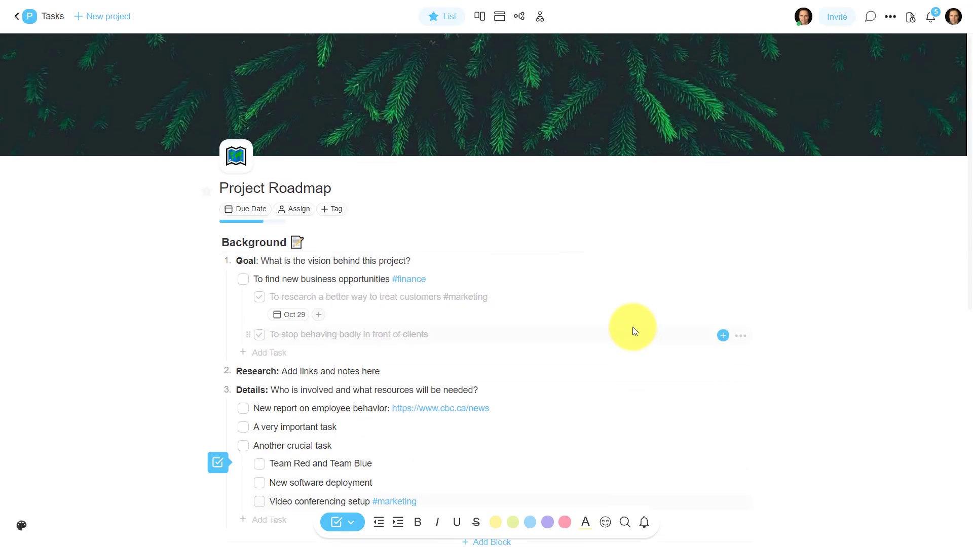
Filter the roadmap with the query #marketing, showing its four tagged items.
key("ctrl+f")
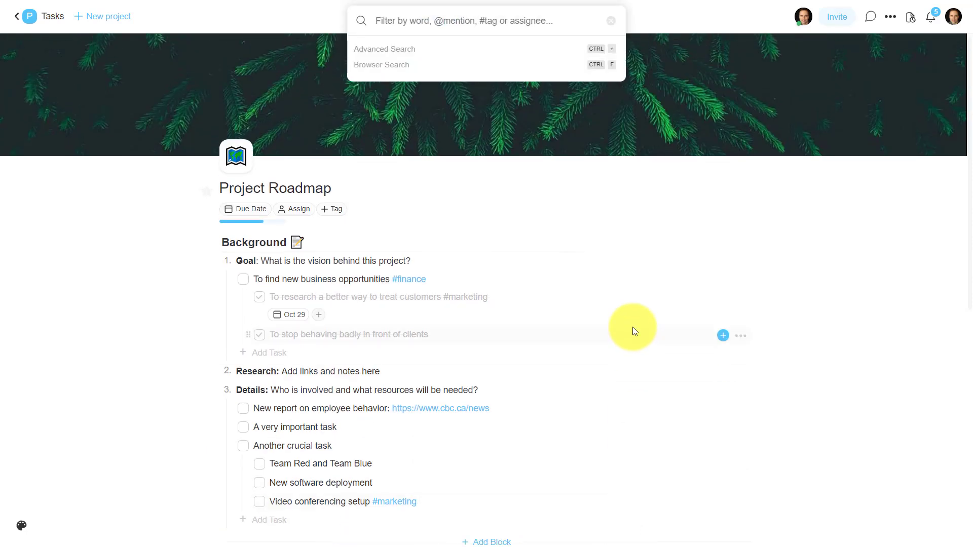
type("#")
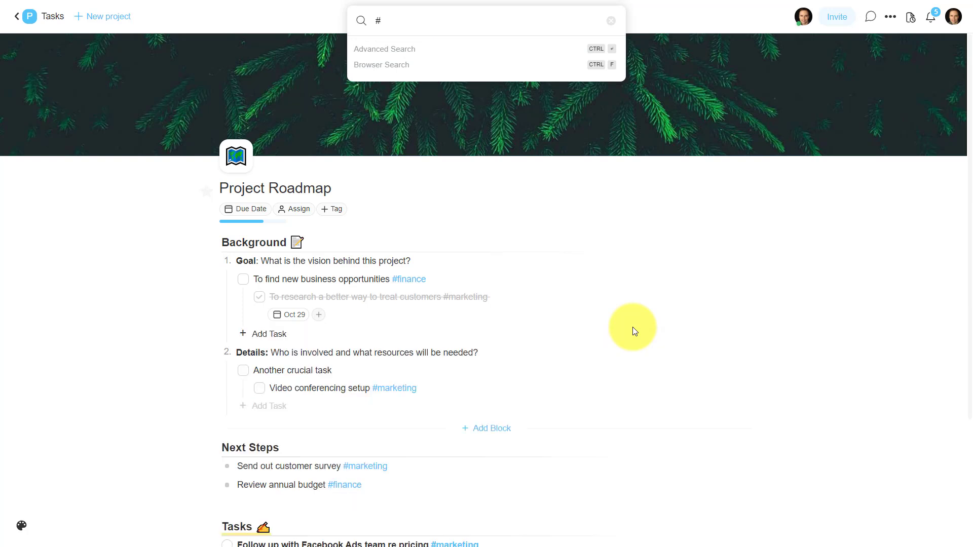
type("marketing")
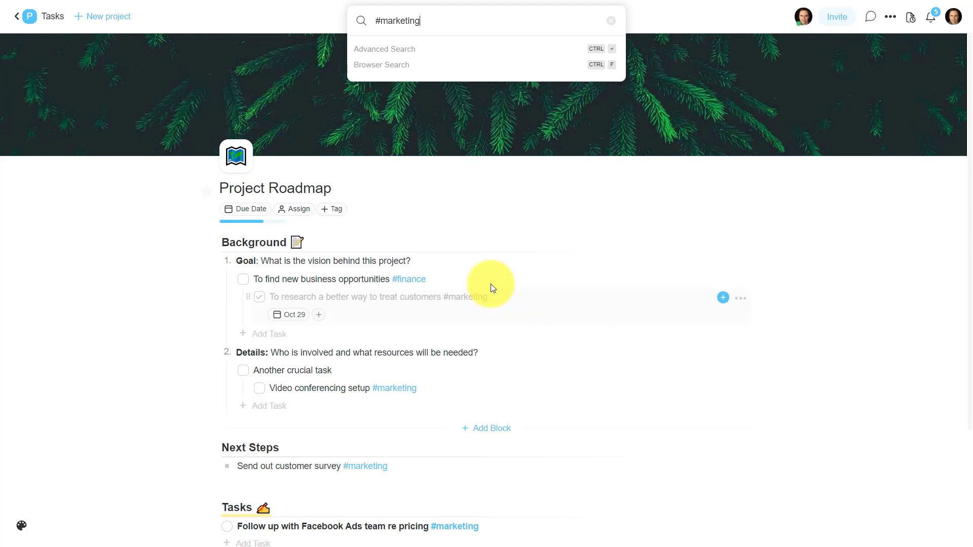
scroll(484, 276, "down", 3)
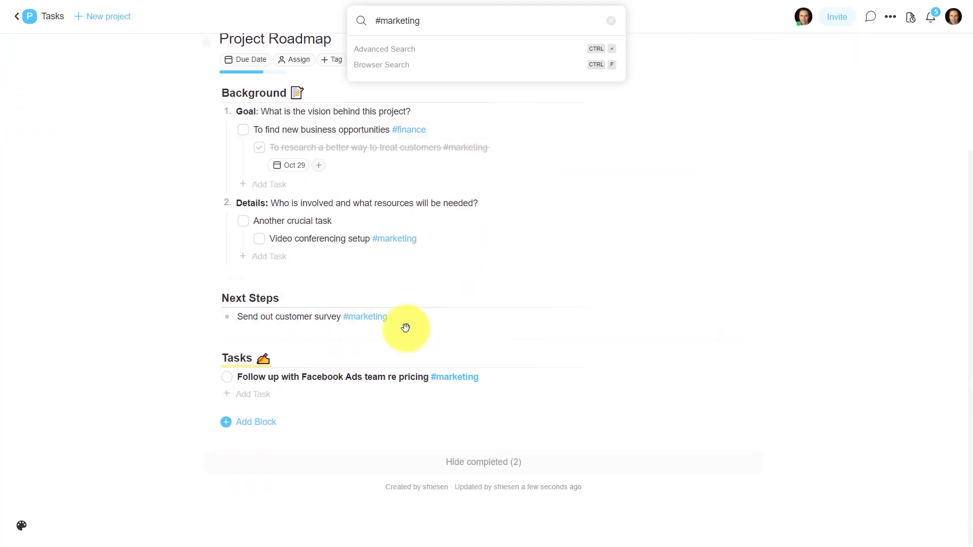
scroll(425, 337, "up", 2)
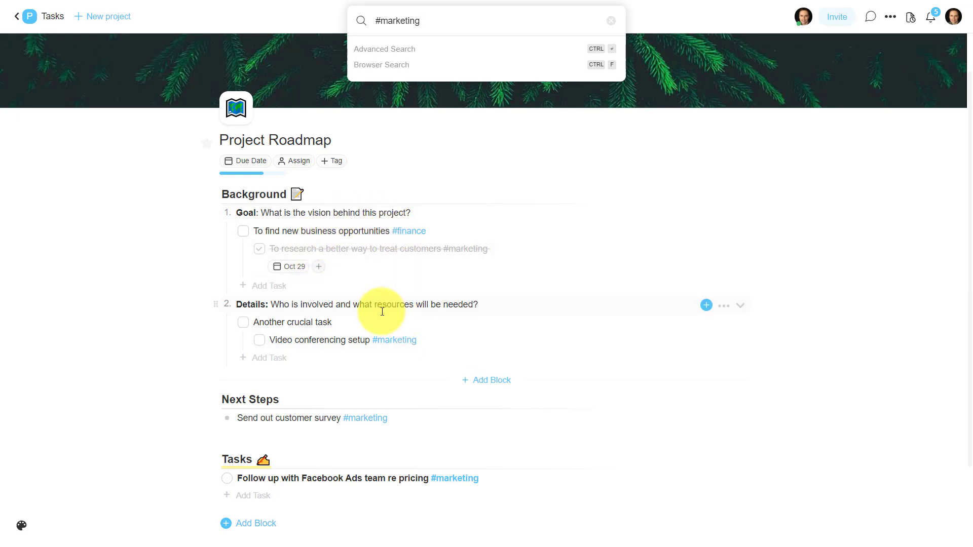
scroll(382, 312, "down", 1)
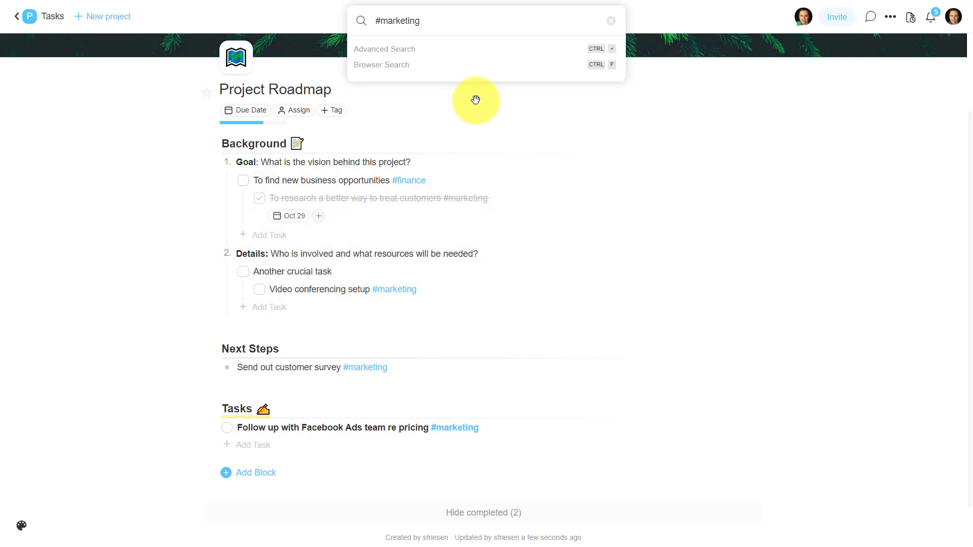
Change the filter query from #marketing to #finance.
key("BackSpace")
key("BackSpace")
key("BackSpace")
key("BackSpace")
key("BackSpace")
key("BackSpace")
key("BackSpace")
key("BackSpace")
type("finance")
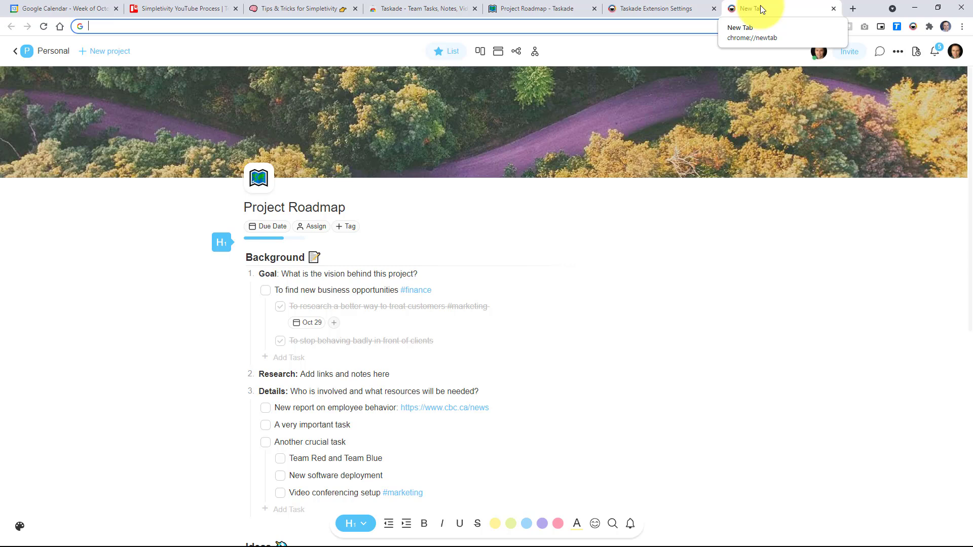
left_click(652, 4)
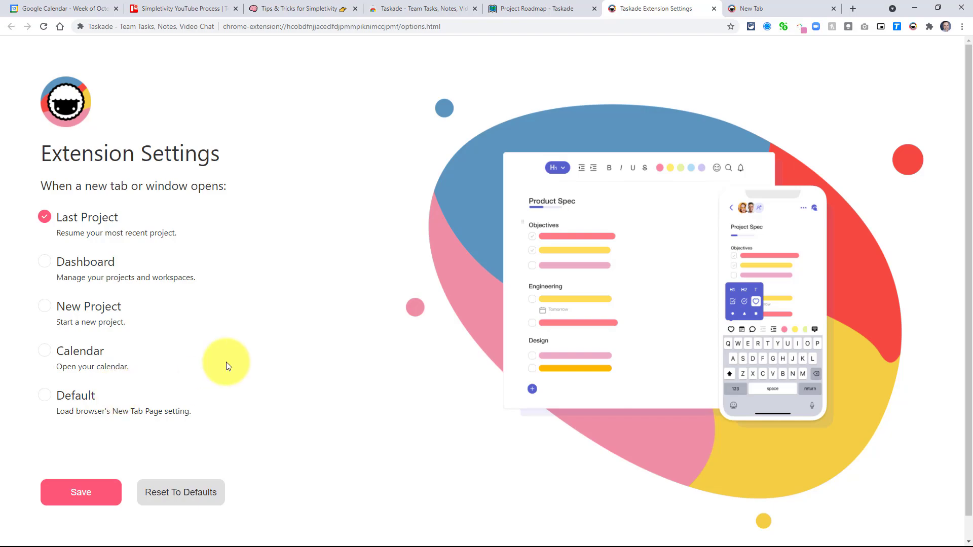
left_click(742, 6)
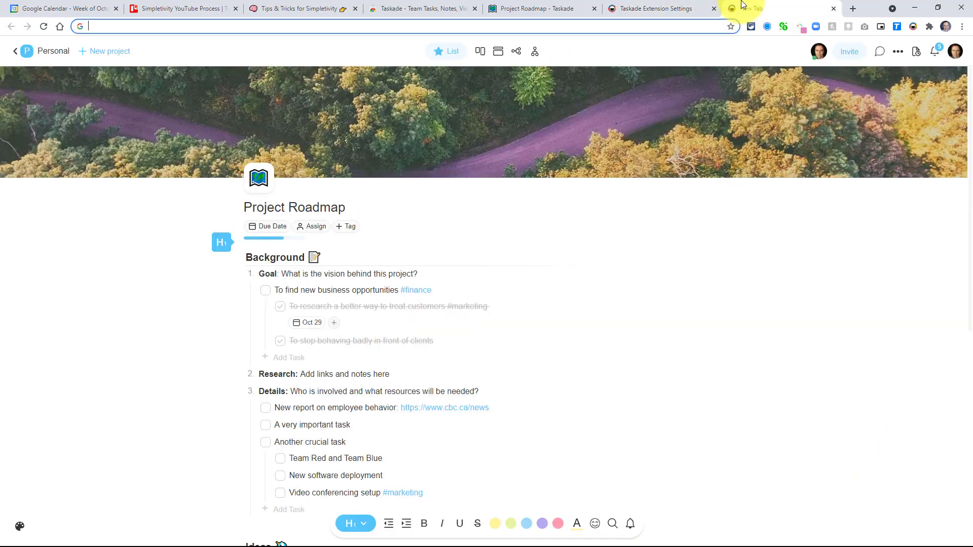